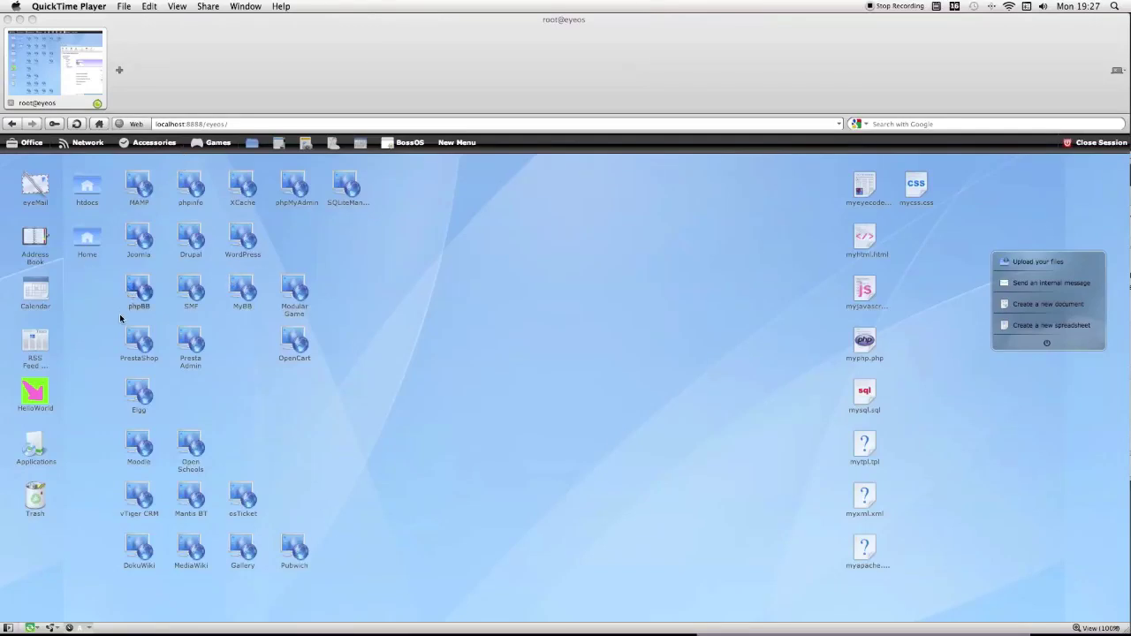
Step: Launch the PrestaShop store from the eyeOS desktop in a new Navigator window
click(138, 341)
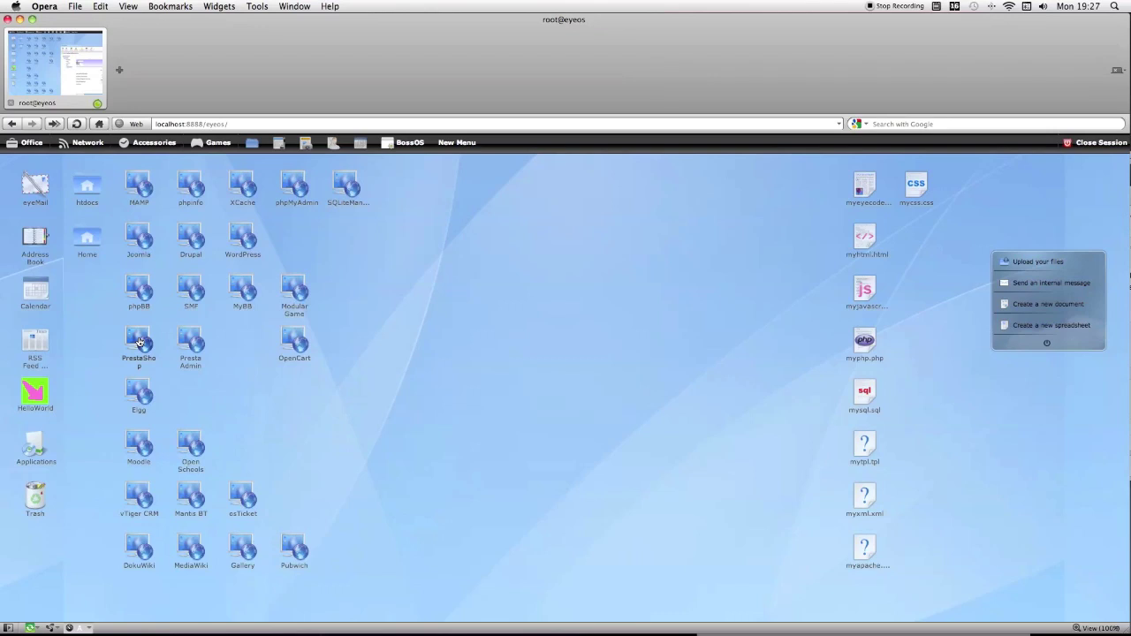
double_click(135, 337)
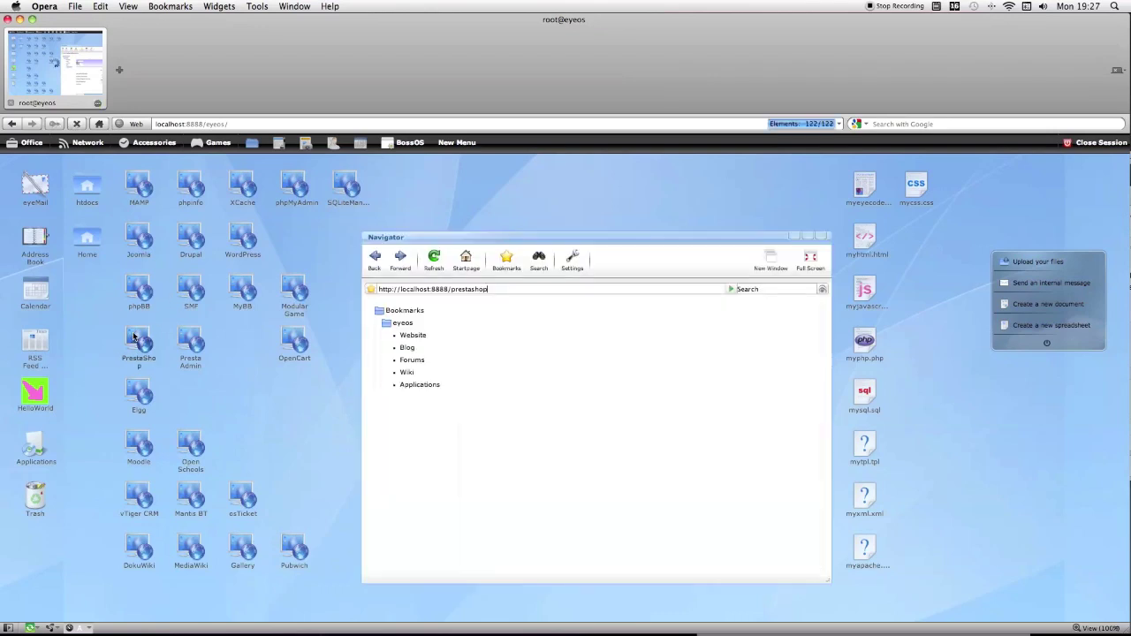
click(767, 268)
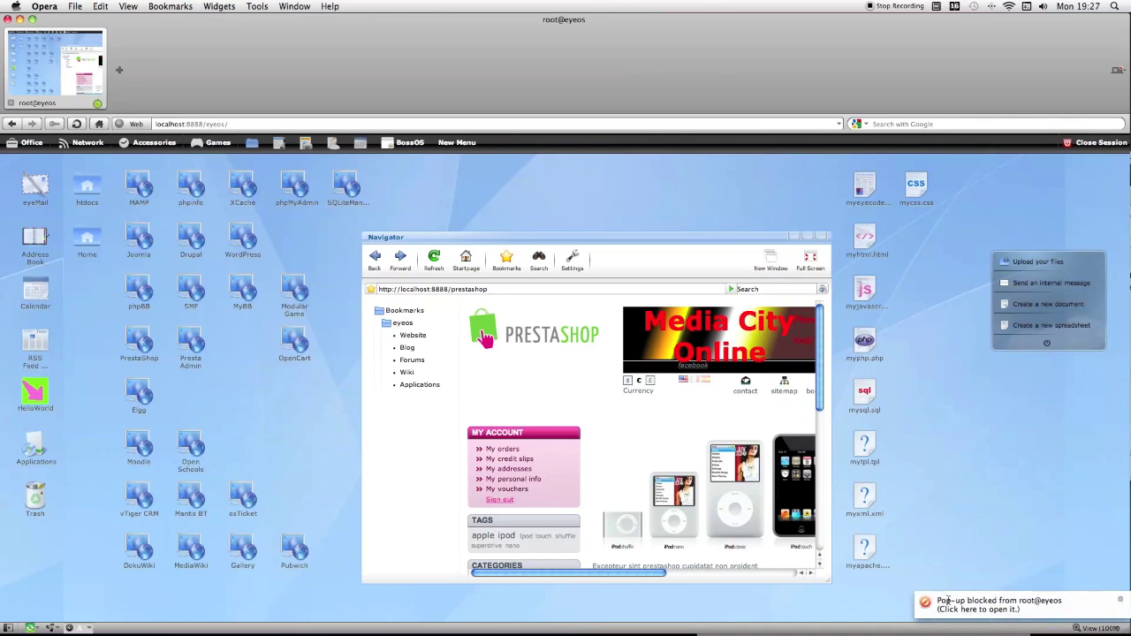
Step: Allow the blocked MCO Store window, scroll to its footer links, and add a blank Speed Dial tab
click(947, 602)
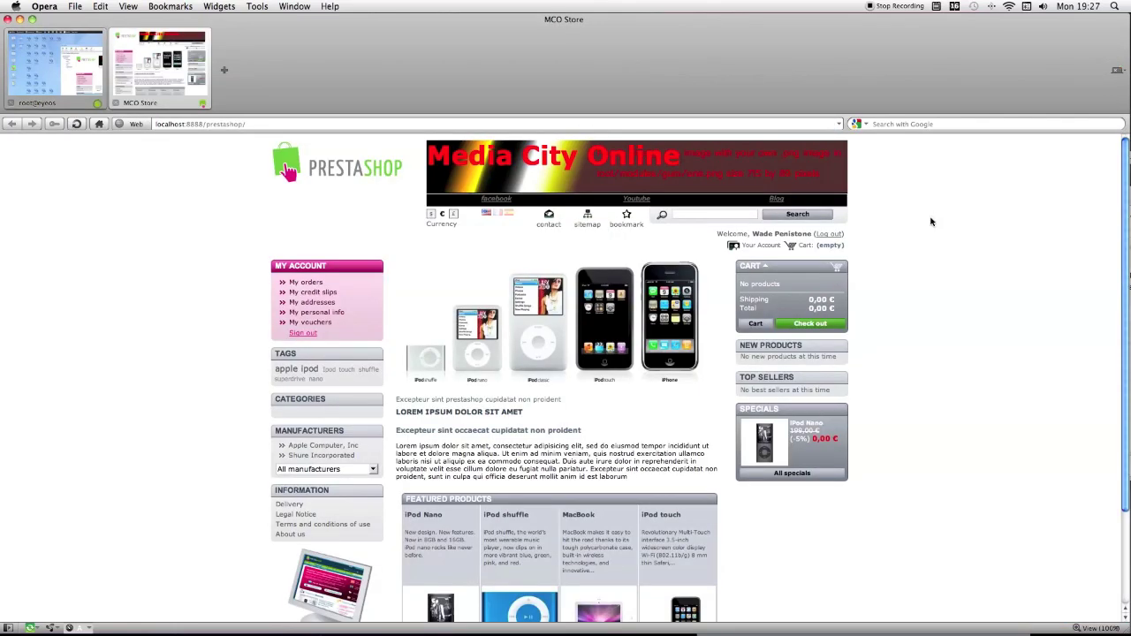
scroll(937, 225, down, 3)
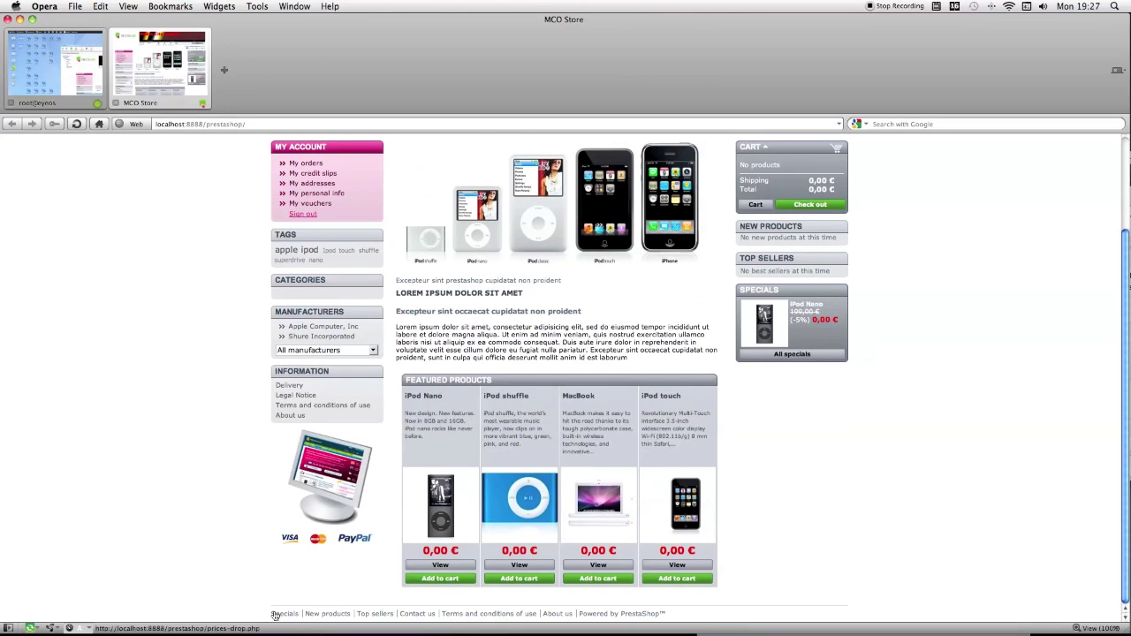
click(461, 580)
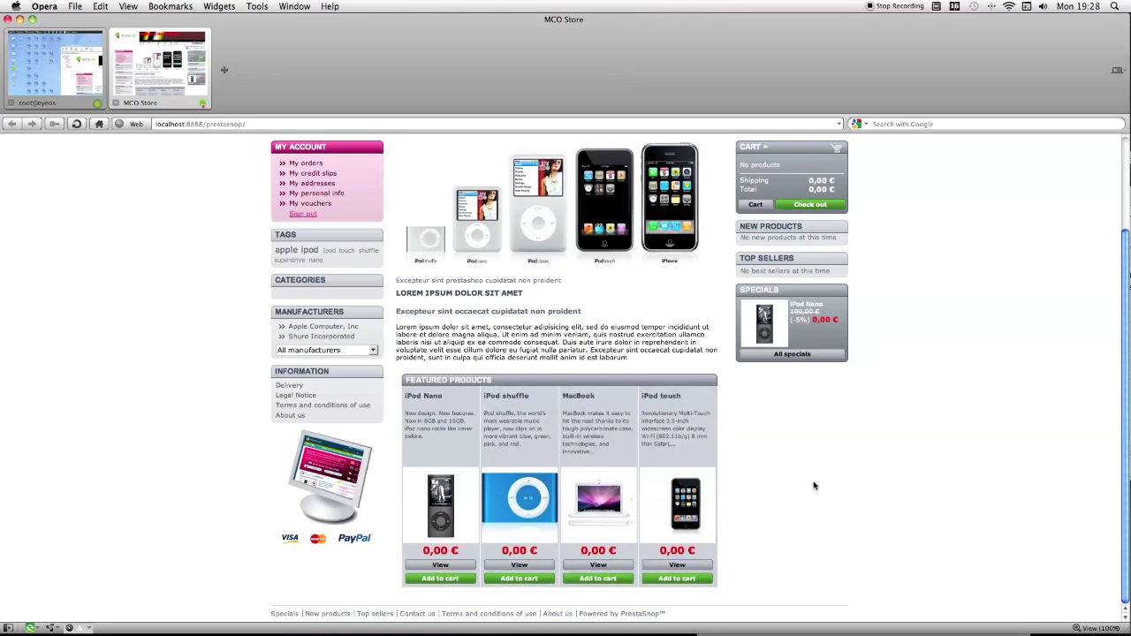
click(223, 71)
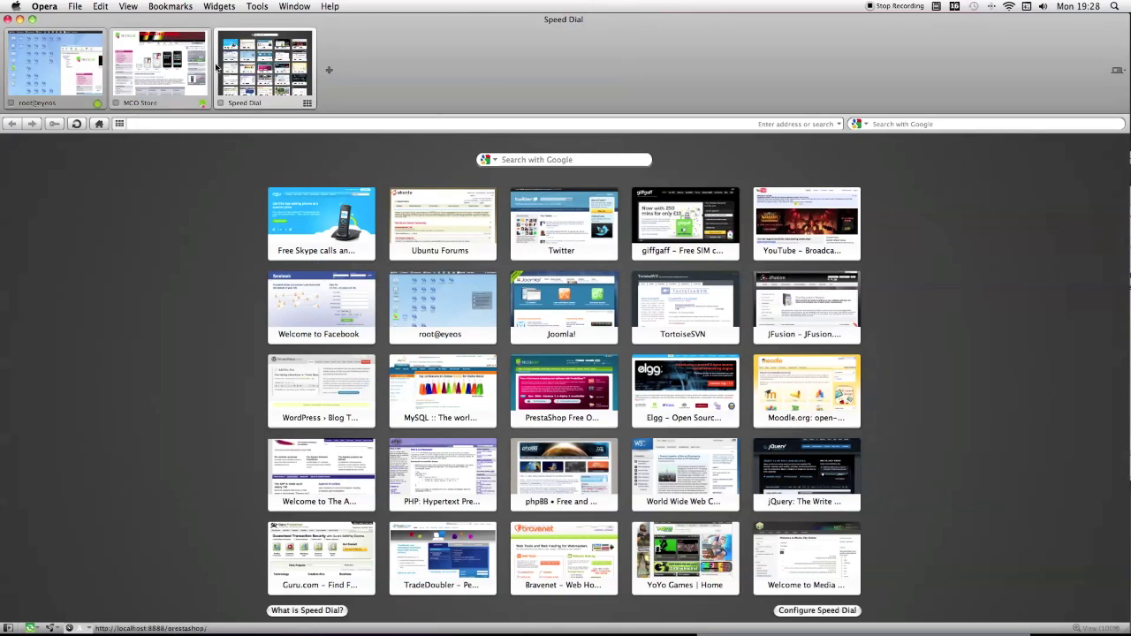
Step: Close the blank tab and load the back office by appending admin_area to the store URL
click(218, 103)
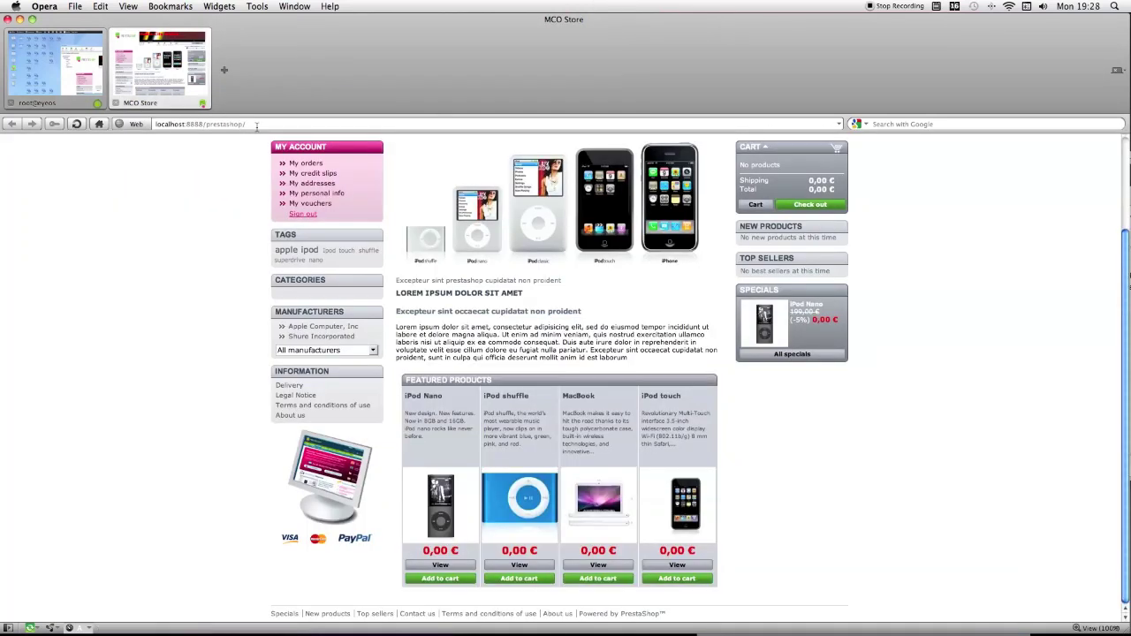
click(299, 125)
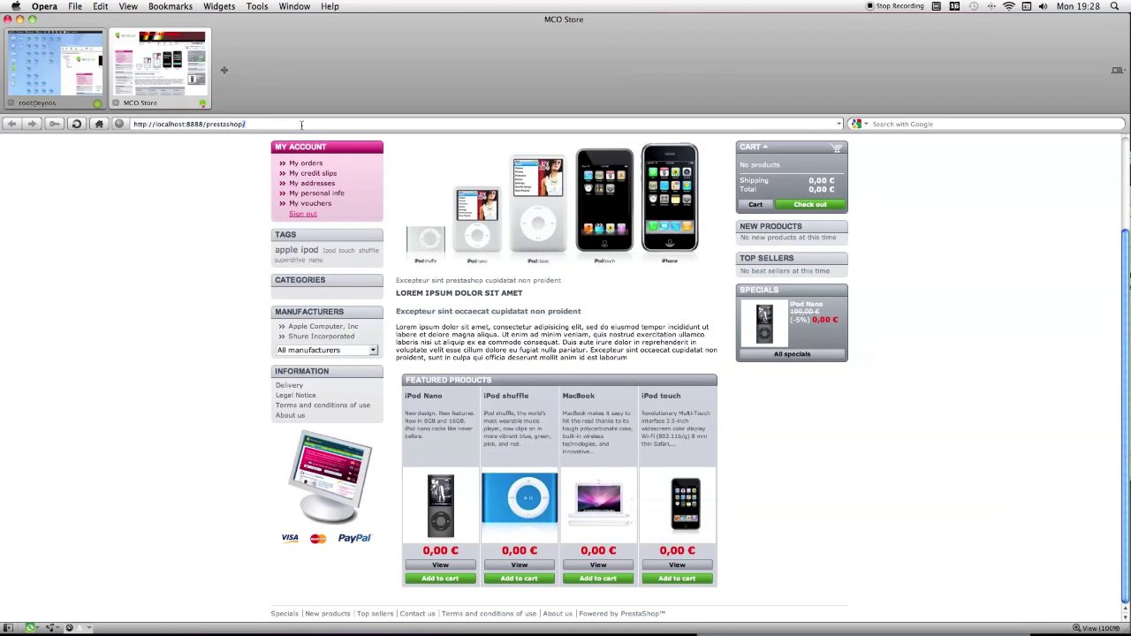
click(306, 125)
text(admin)
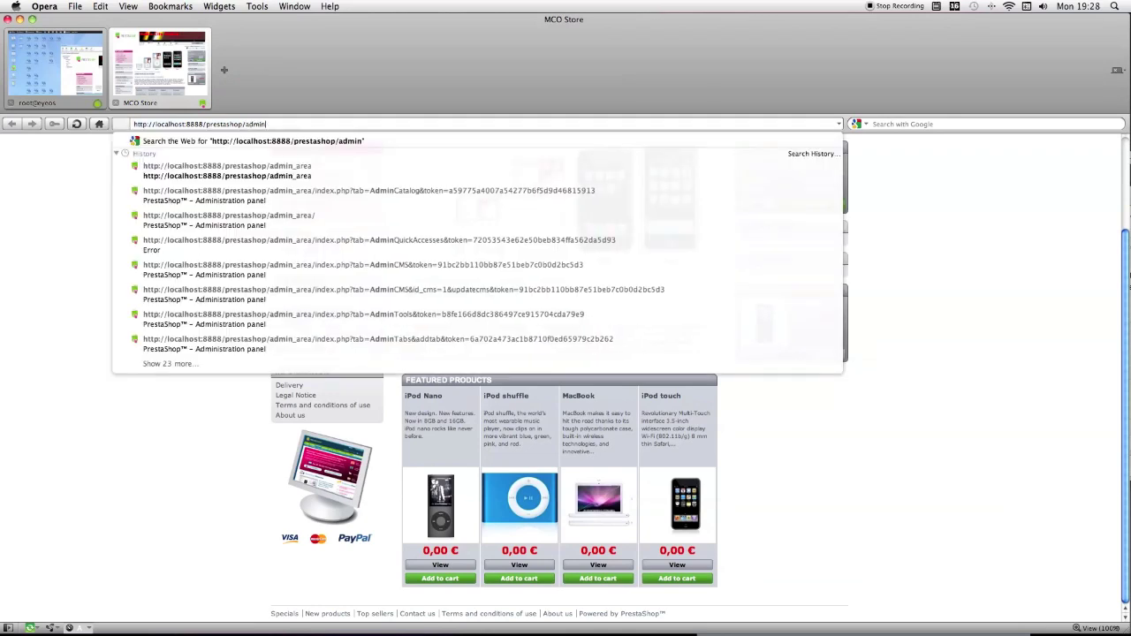
text(_area)
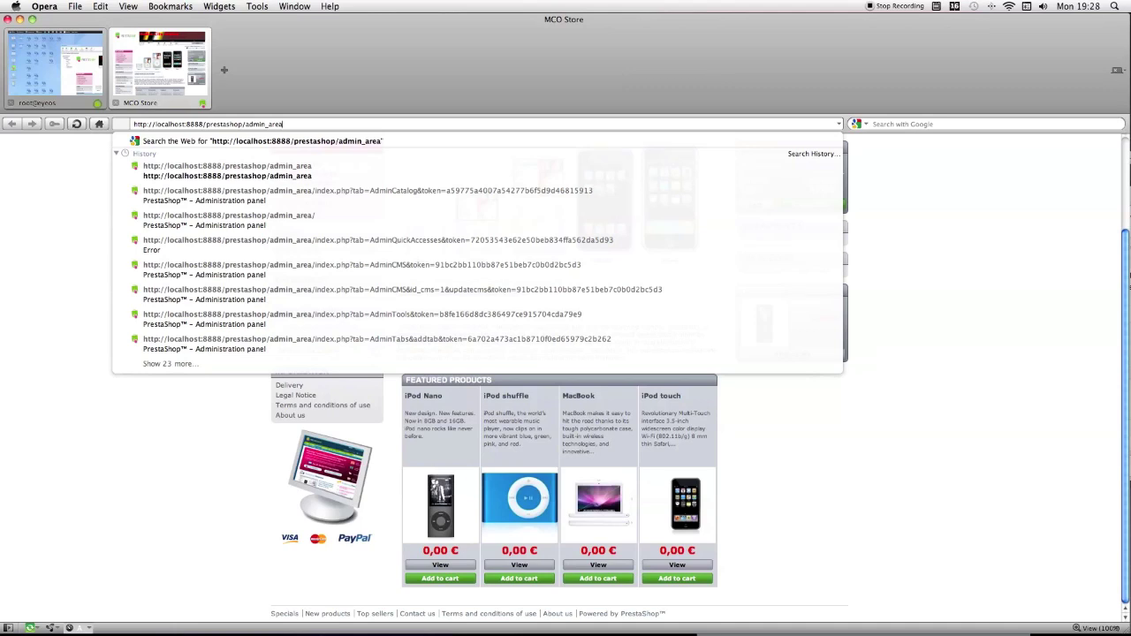
key(Return)
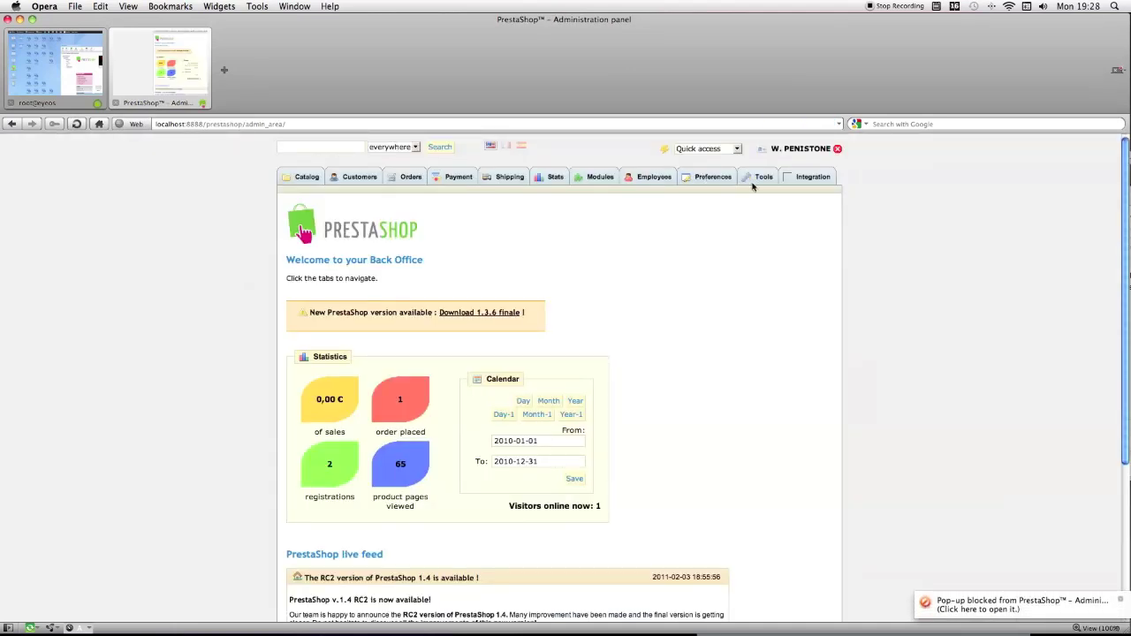
Step: Dismiss the pop-up notice and scroll the Modules list down to the Footer links block
click(1122, 601)
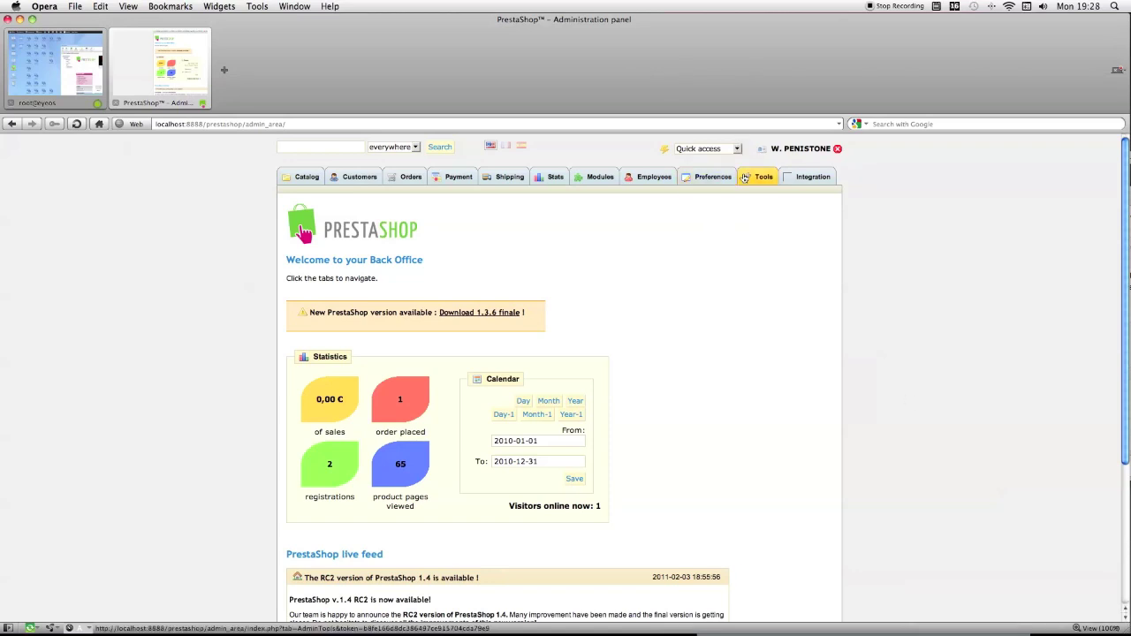
click(595, 176)
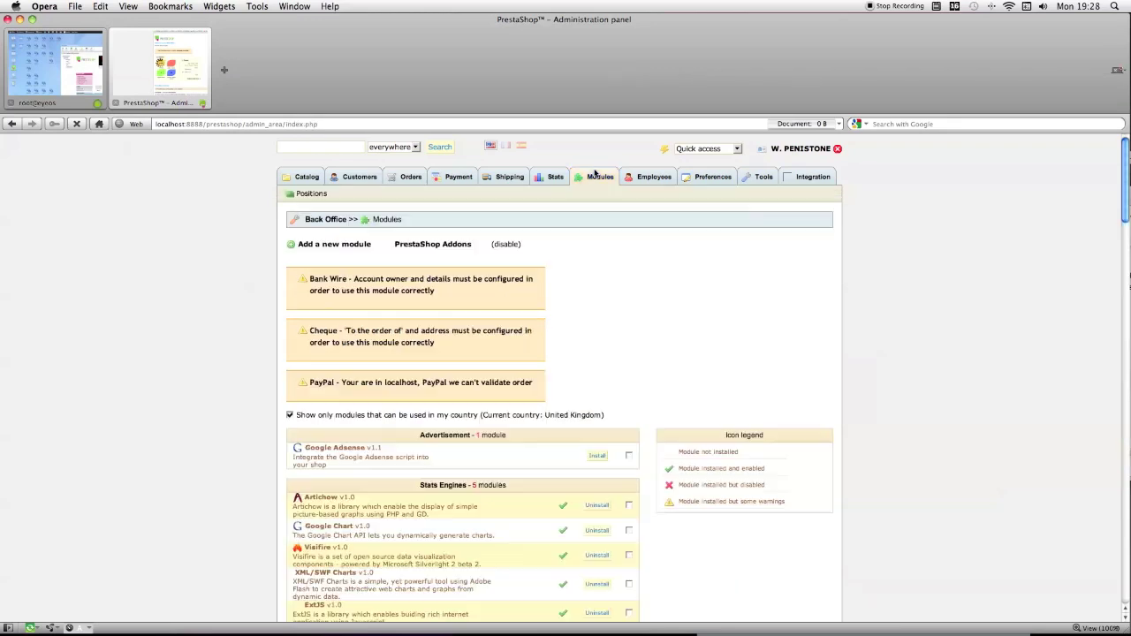
scroll(467, 245, down, 10)
scroll(457, 286, down, 2)
scroll(458, 285, down, 5)
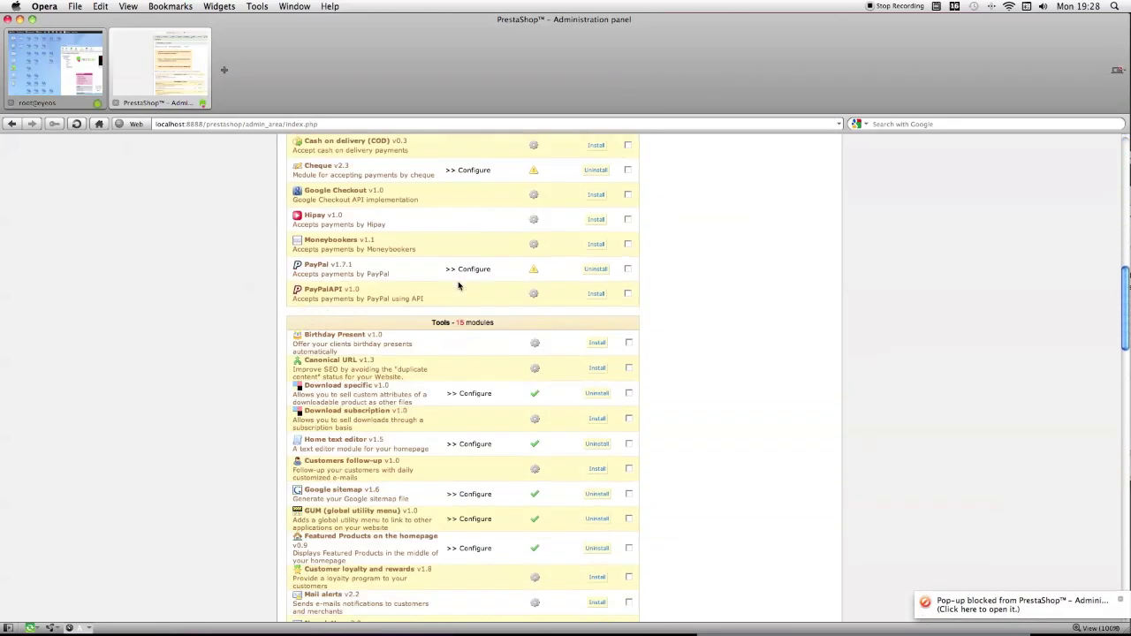
scroll(459, 285, down, 2)
scroll(458, 285, down, 5)
scroll(458, 286, down, 2)
scroll(458, 286, down, 5)
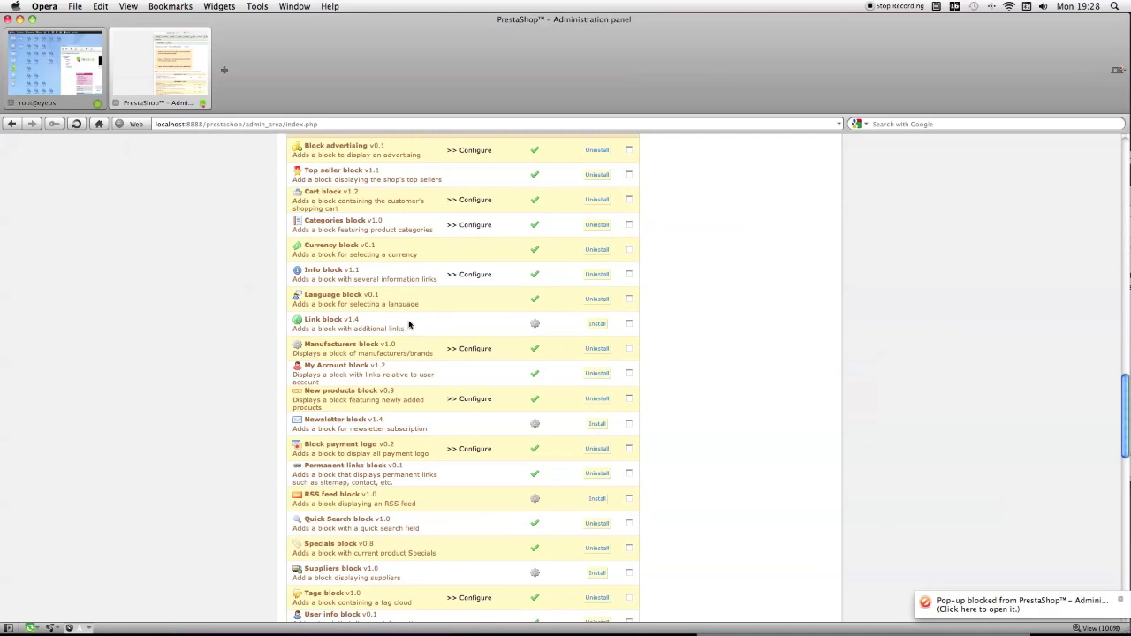
scroll(410, 324, up, 1)
scroll(411, 325, up, 1)
scroll(411, 325, down, 8)
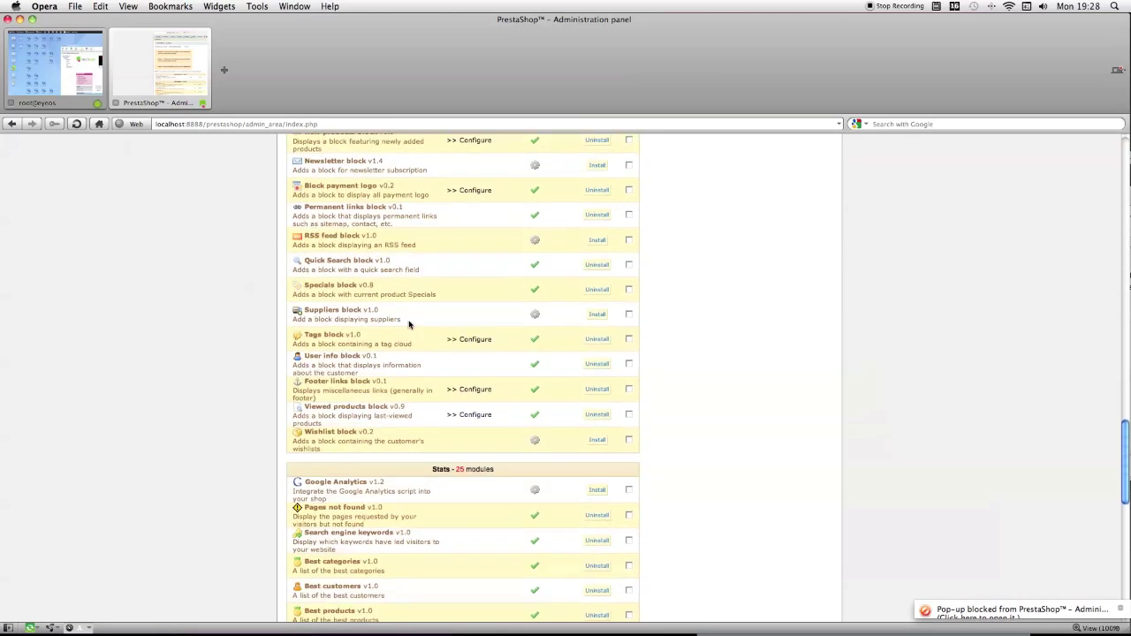
Step: Open the Footer links block configuration page in the back office
click(474, 389)
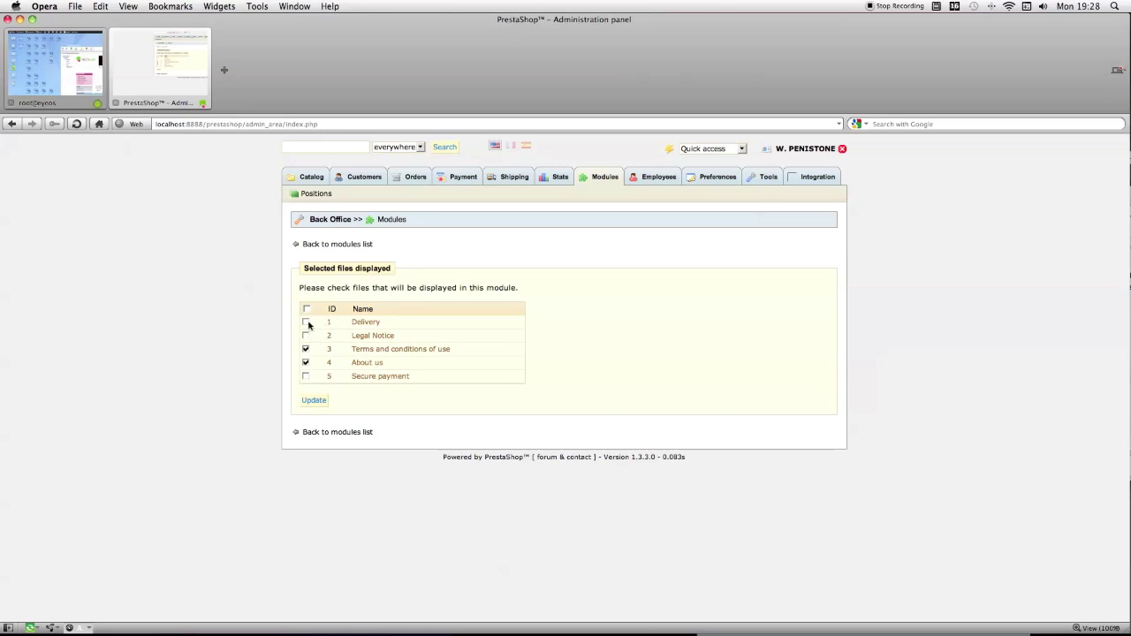
click(55, 66)
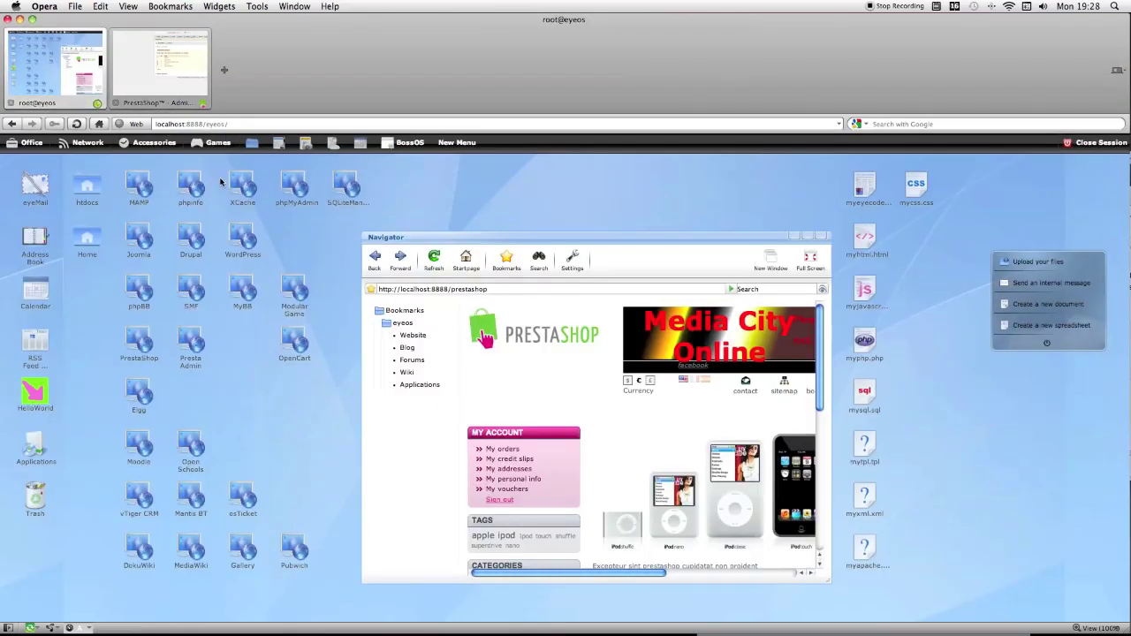
click(179, 83)
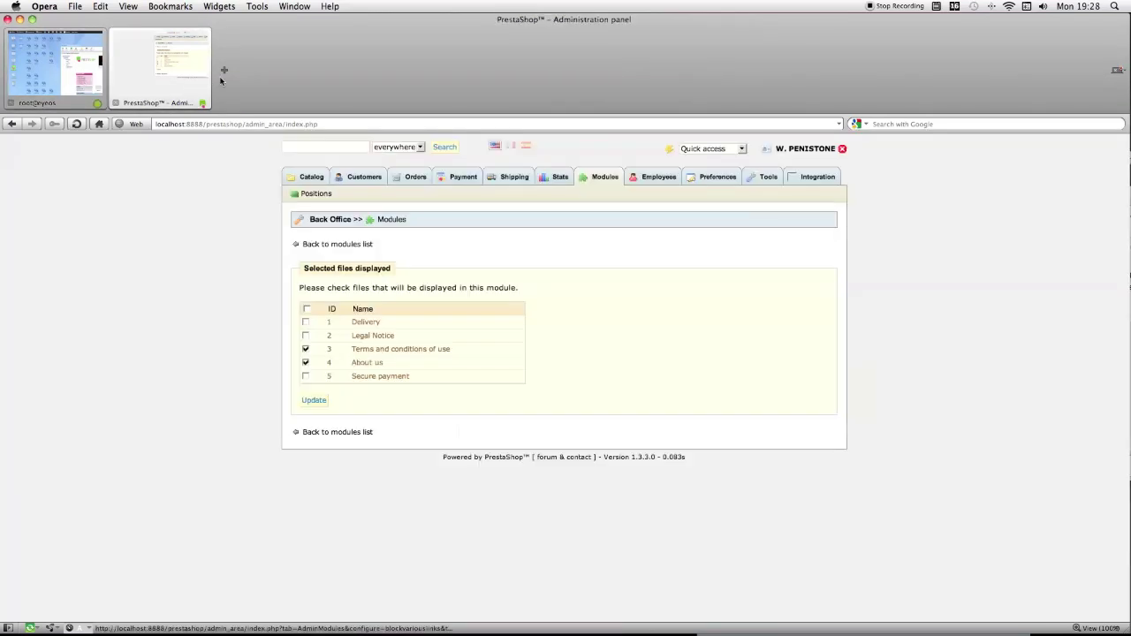
Step: Open the storefront from Quick access > My Shop and inspect its Terms and conditions footer link
click(736, 152)
click(720, 170)
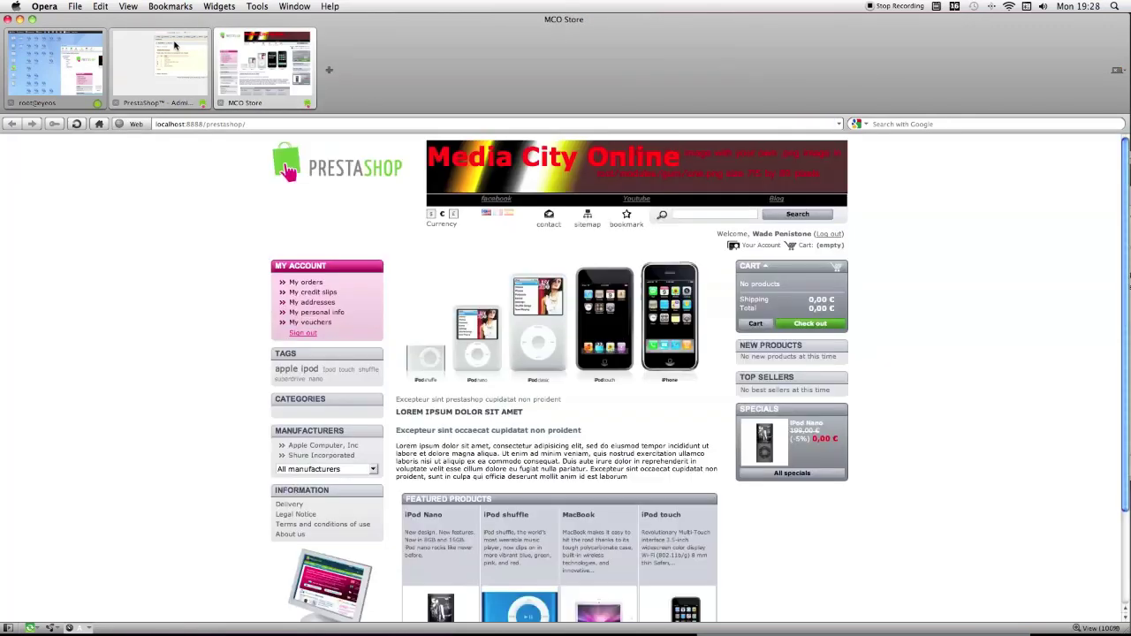
click(163, 69)
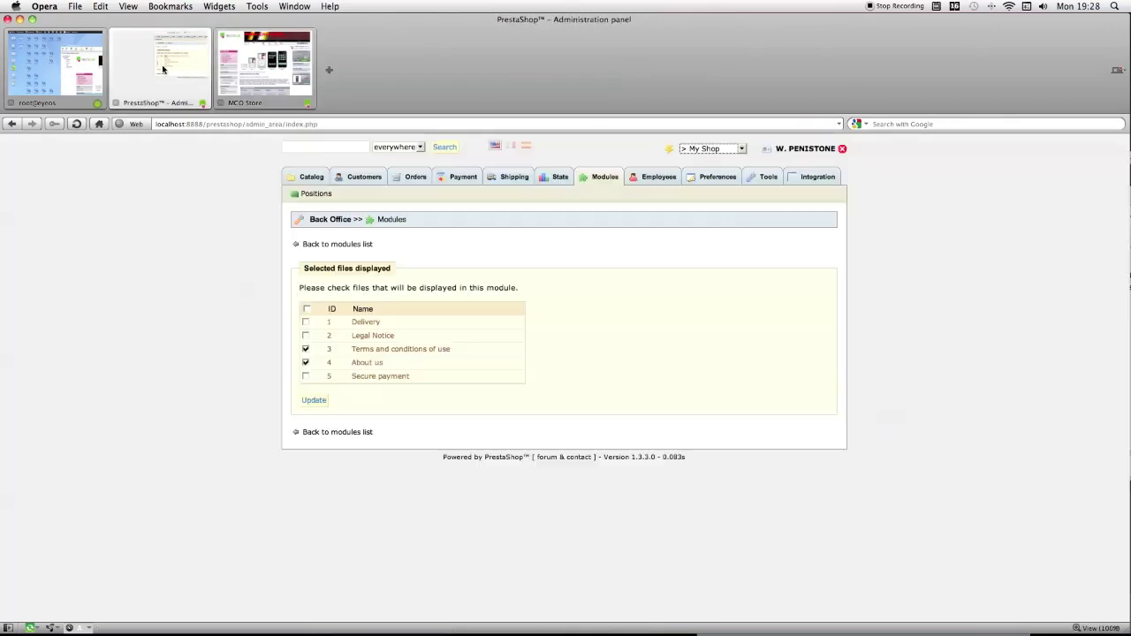
click(265, 63)
scroll(726, 437, down, 3)
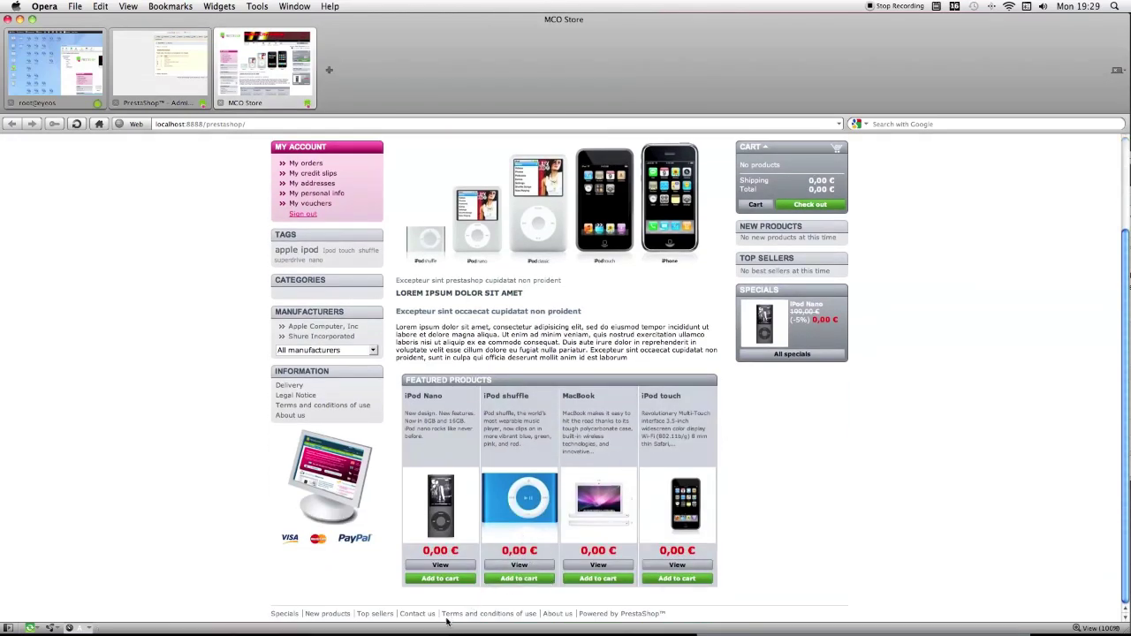
drag(441, 620, 574, 615)
scroll(841, 589, up, 1)
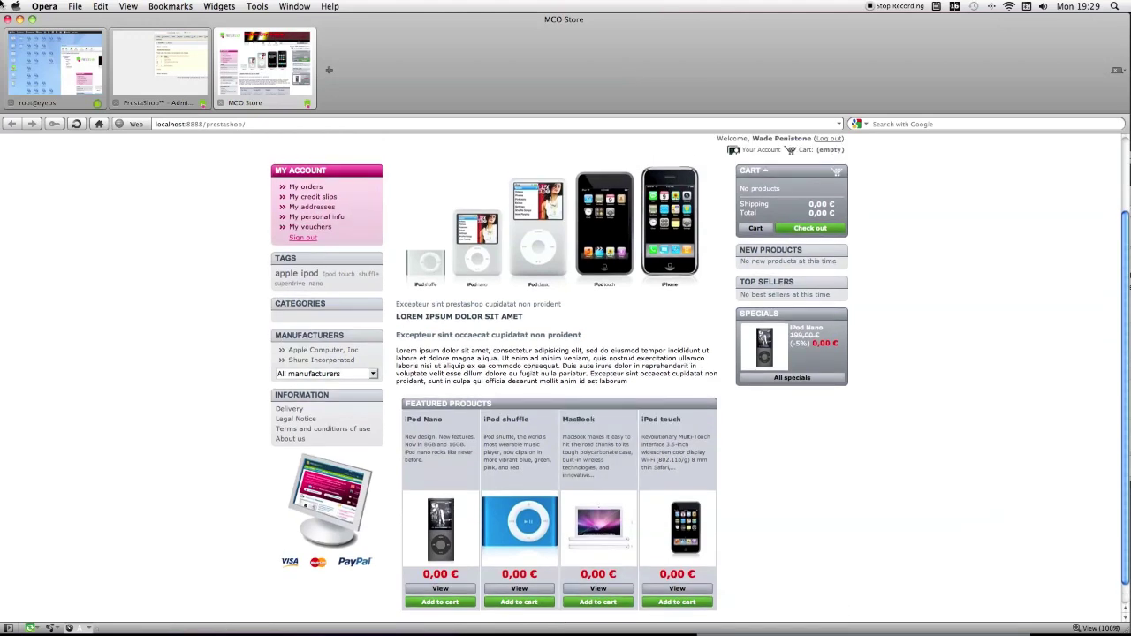
Step: Untick Terms and conditions of use and About us in the footer block, then Update
click(139, 69)
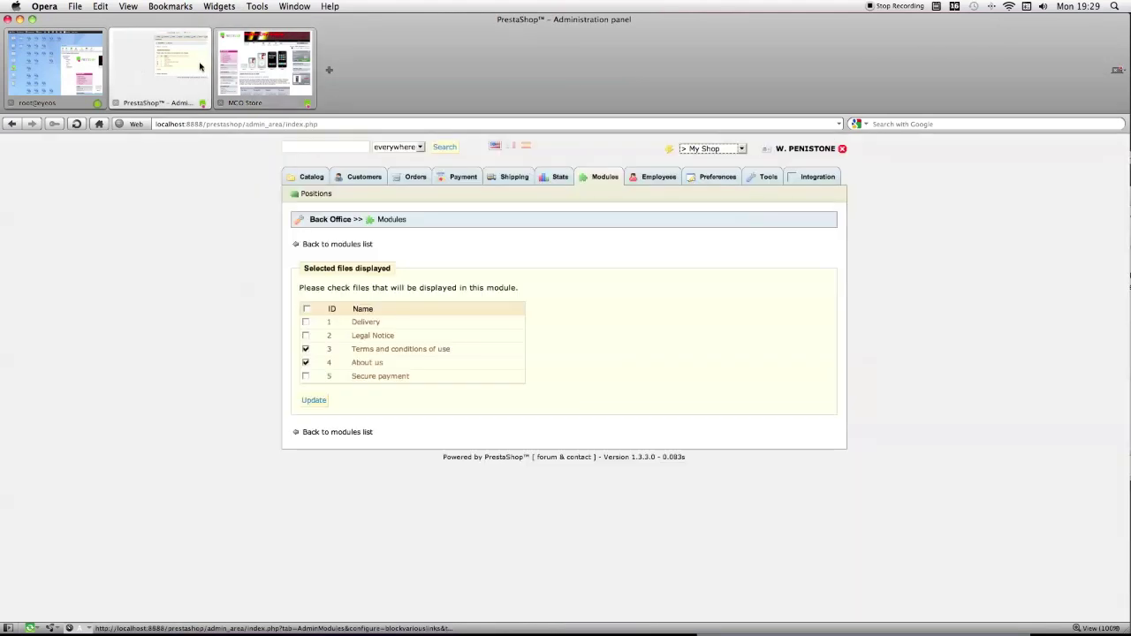
click(306, 350)
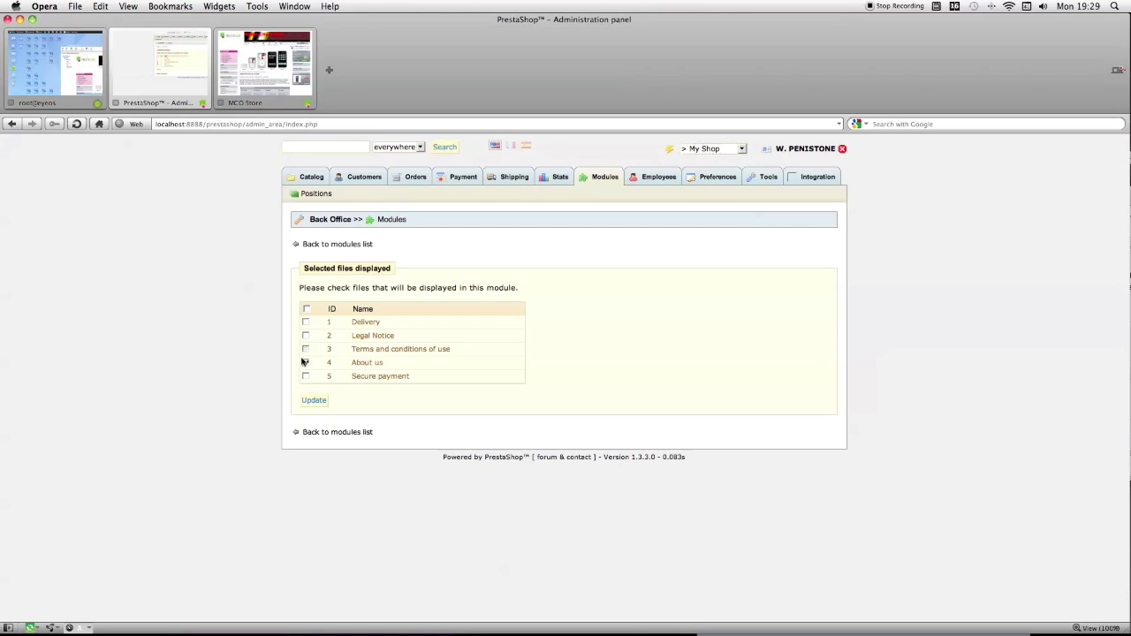
click(313, 400)
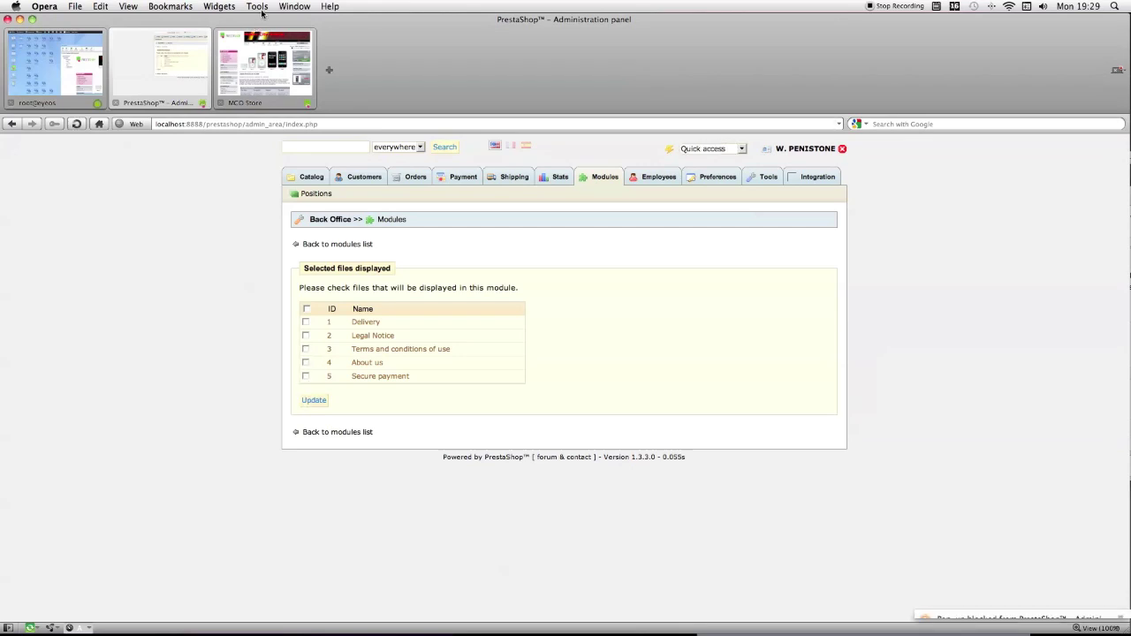
Step: Reload the storefront to confirm the footer lists only Specials, New products, Top sellers, Contact us
click(274, 69)
click(167, 65)
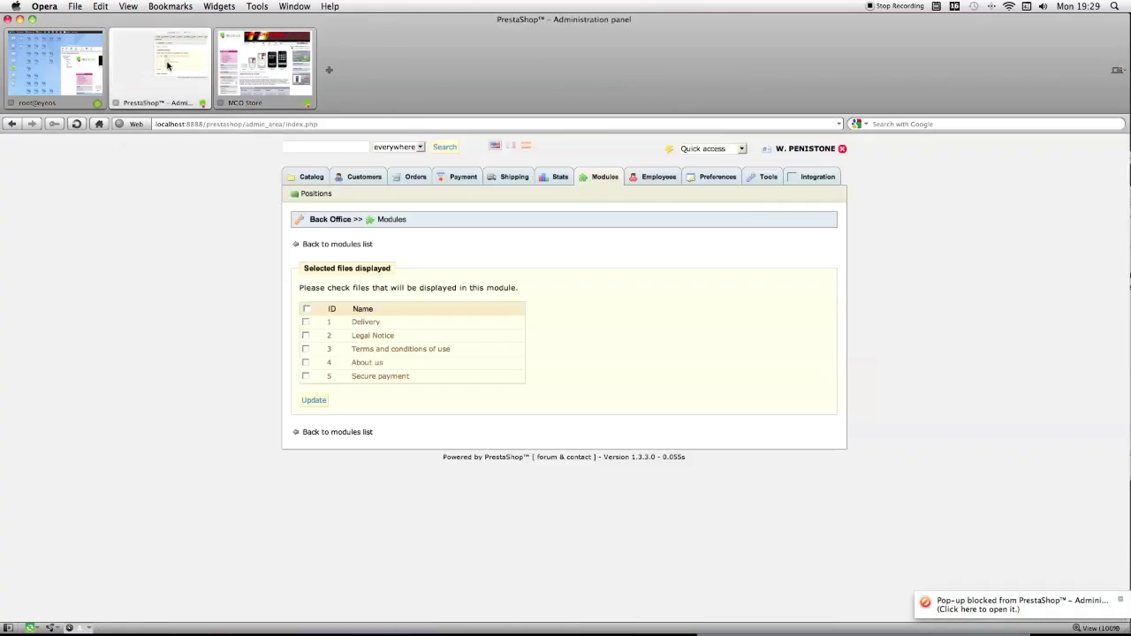
click(288, 70)
click(76, 124)
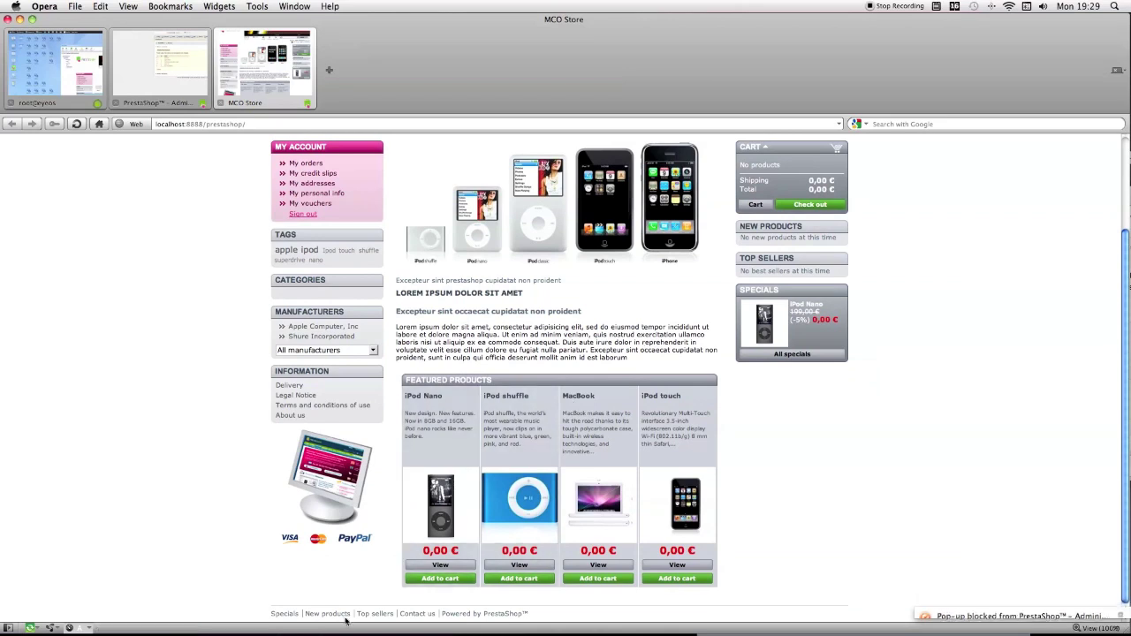
drag(273, 615, 561, 621)
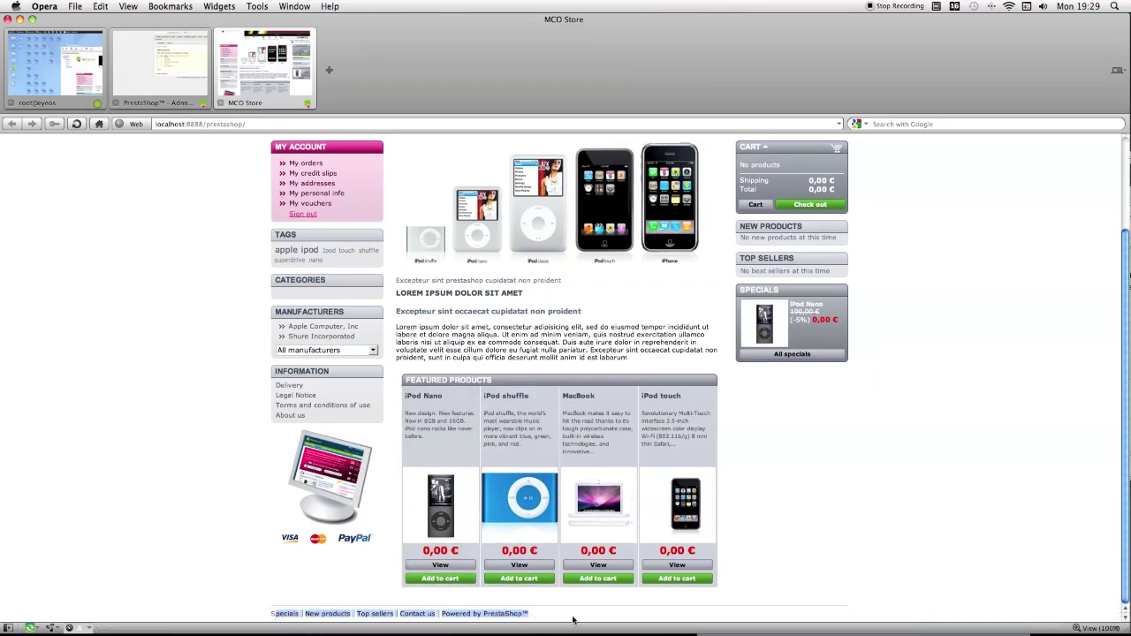
click(572, 620)
scroll(530, 442, up, 1)
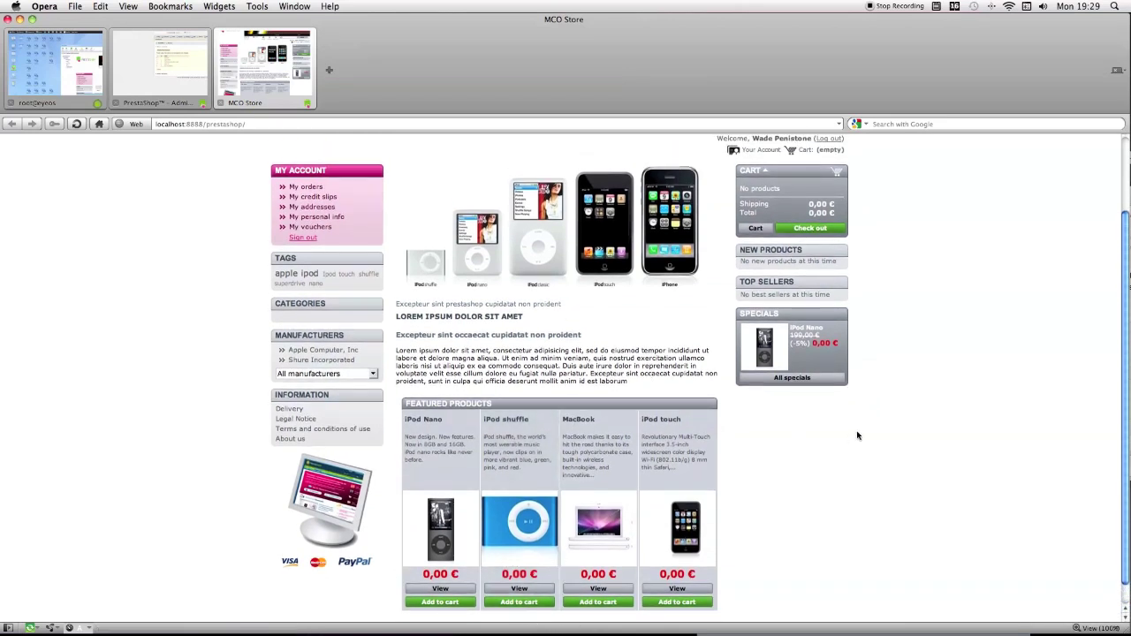
scroll(857, 436, down, 1)
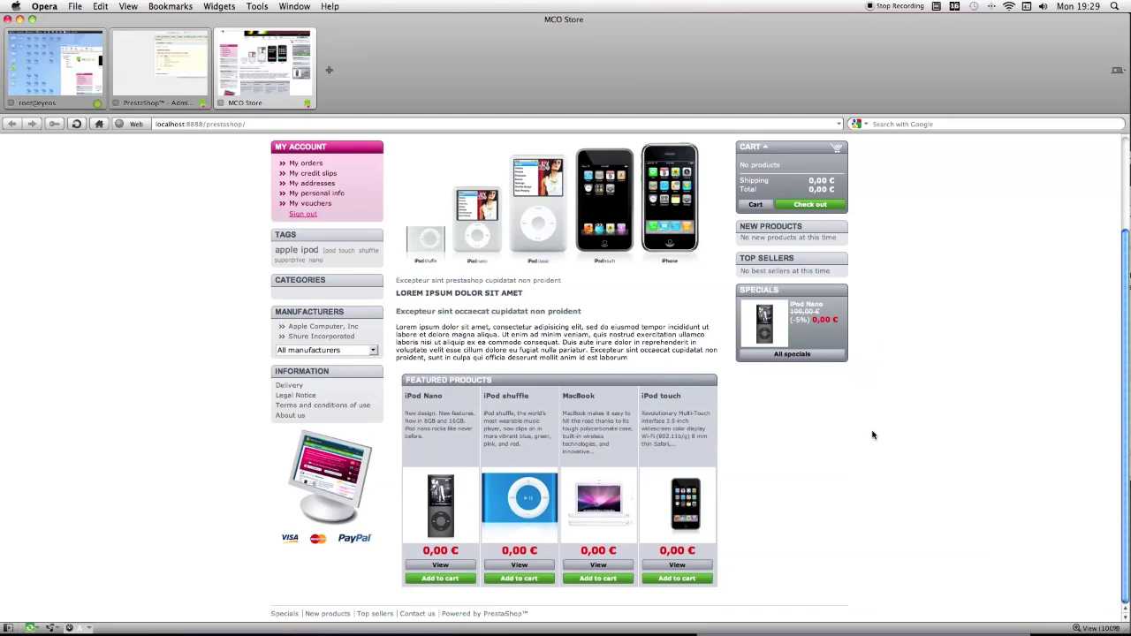
click(157, 49)
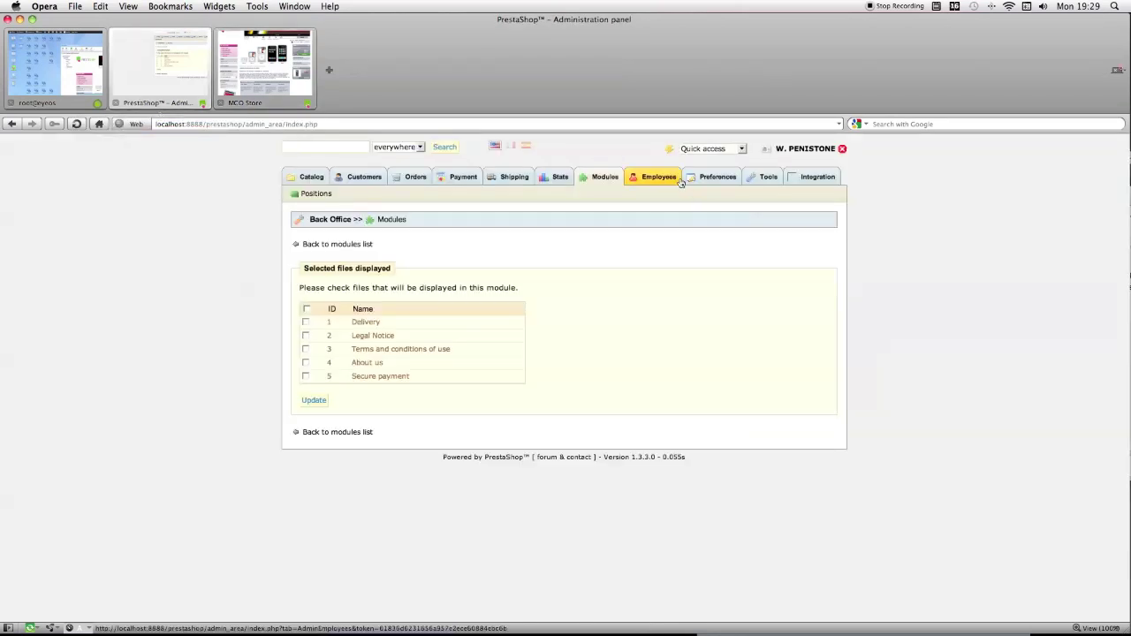
Step: Open the Tools > CMS list of five pages and glance at the storefront
click(762, 178)
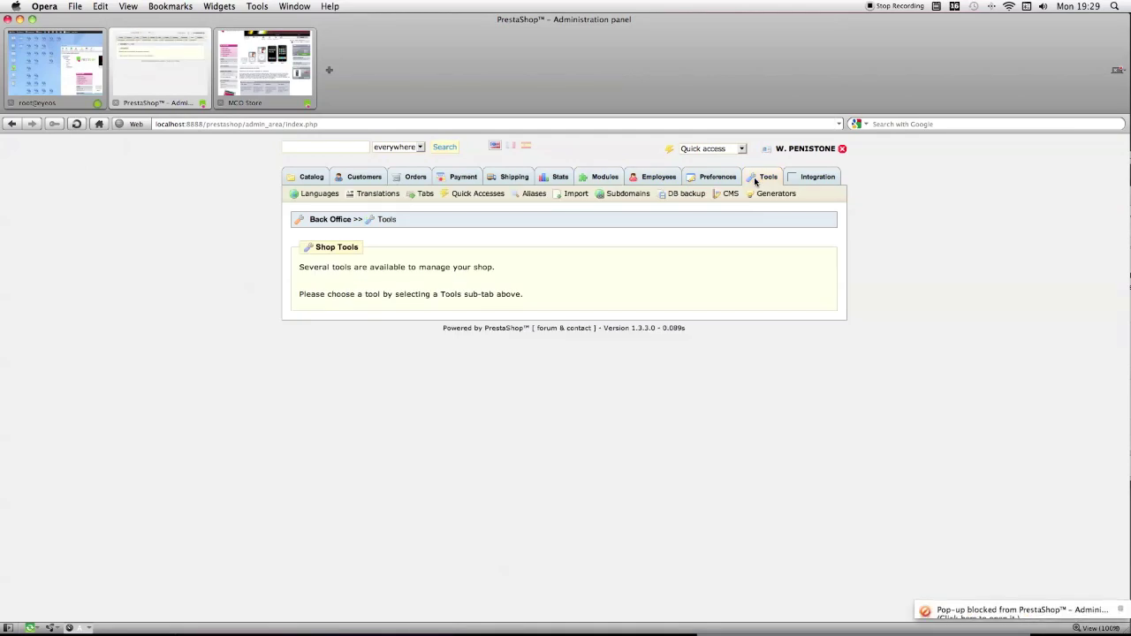
click(730, 194)
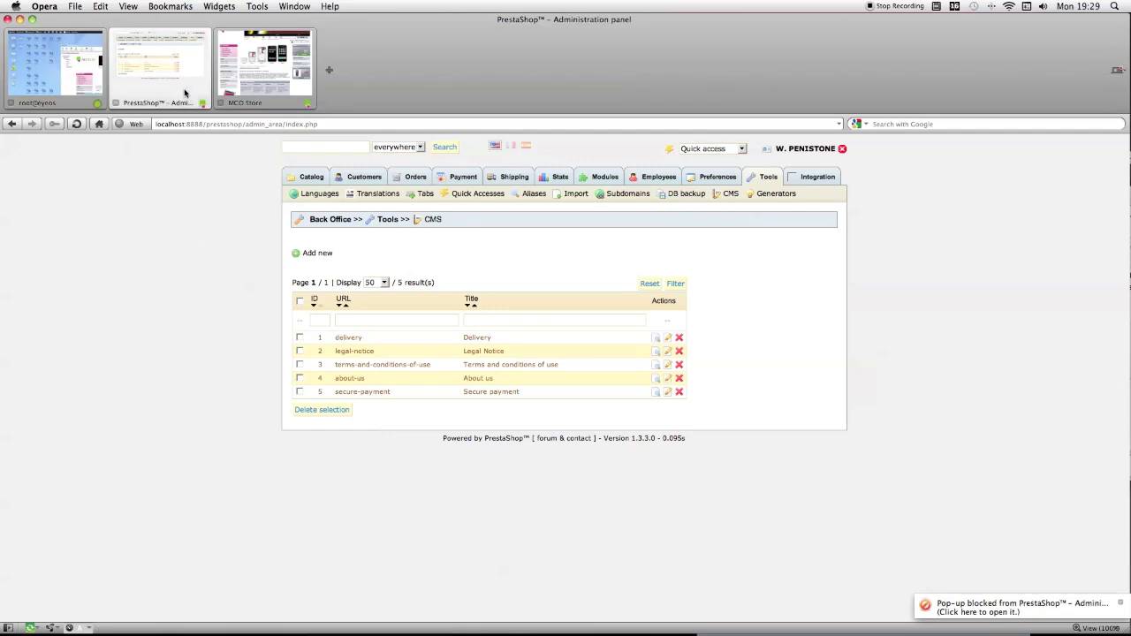
click(245, 80)
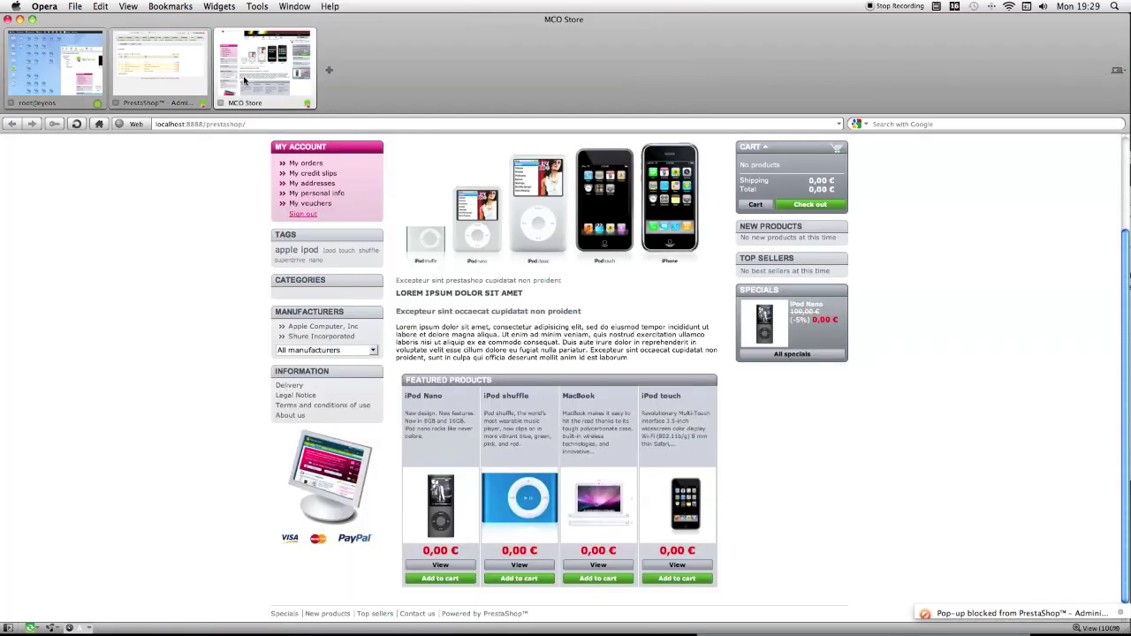
click(188, 64)
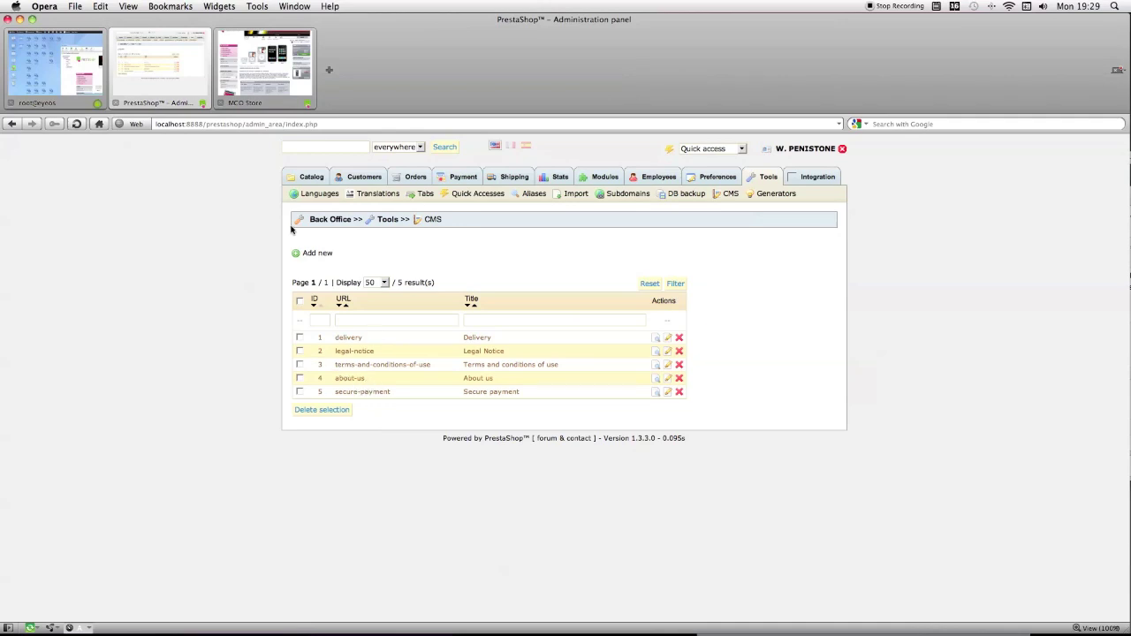
Step: Compare the CMS pages list against the storefront's footer links, selecting the footer link line
click(265, 85)
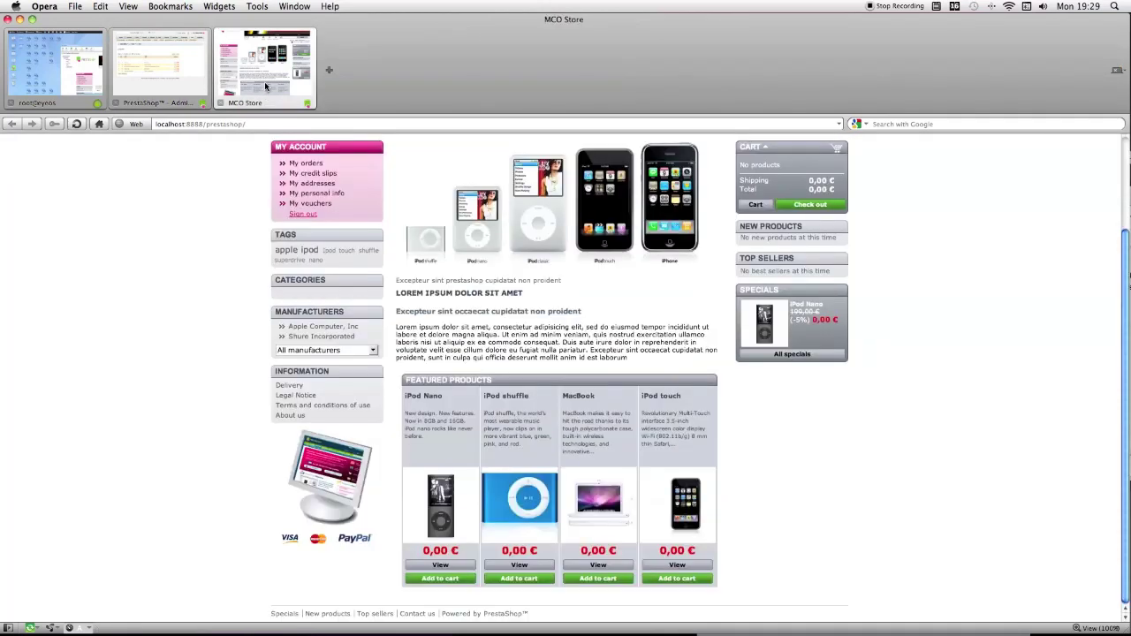
click(176, 71)
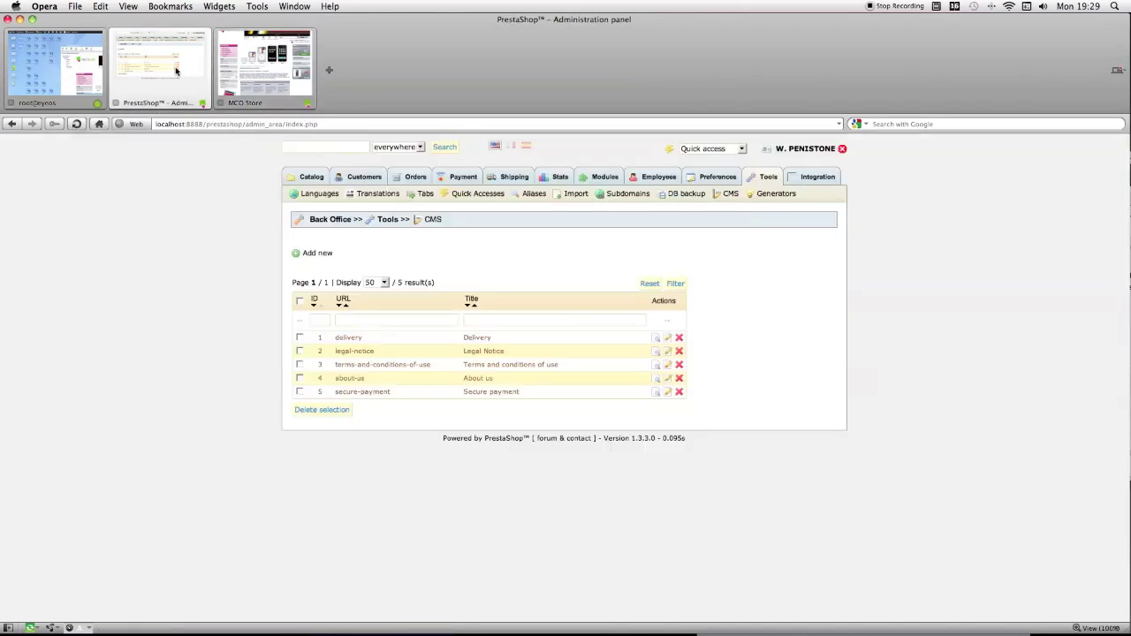
click(258, 70)
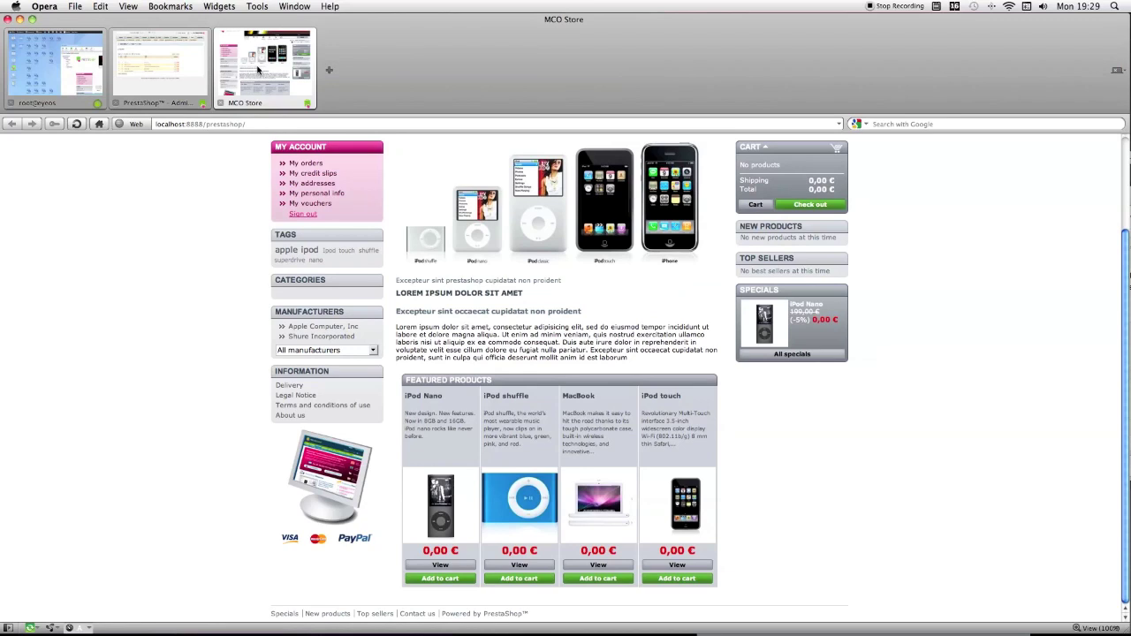
click(191, 64)
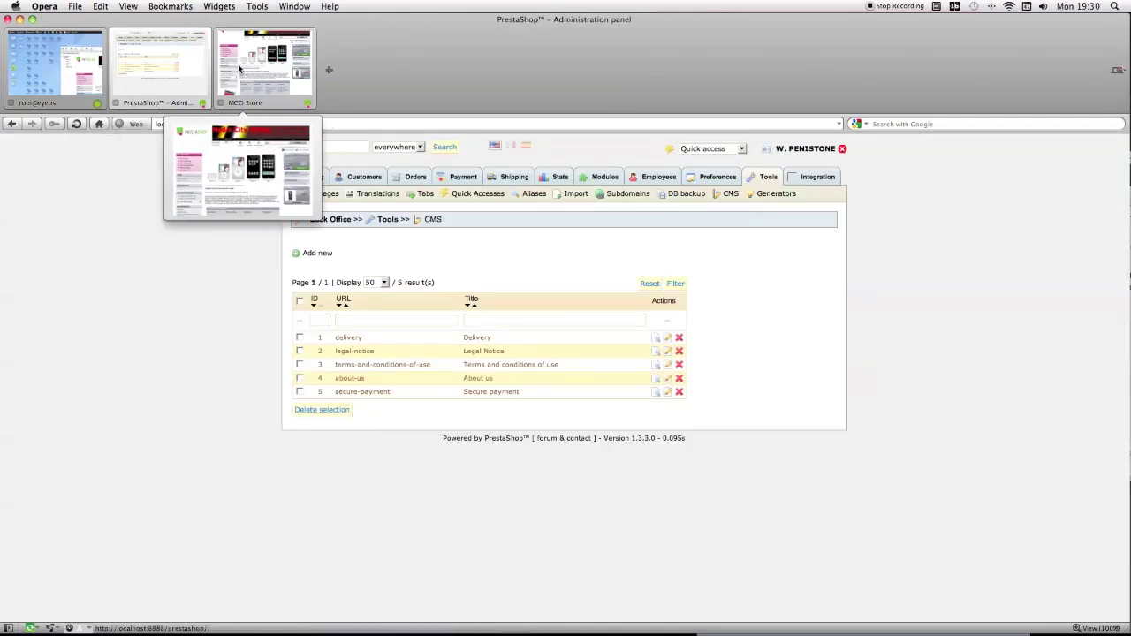
click(242, 70)
click(204, 67)
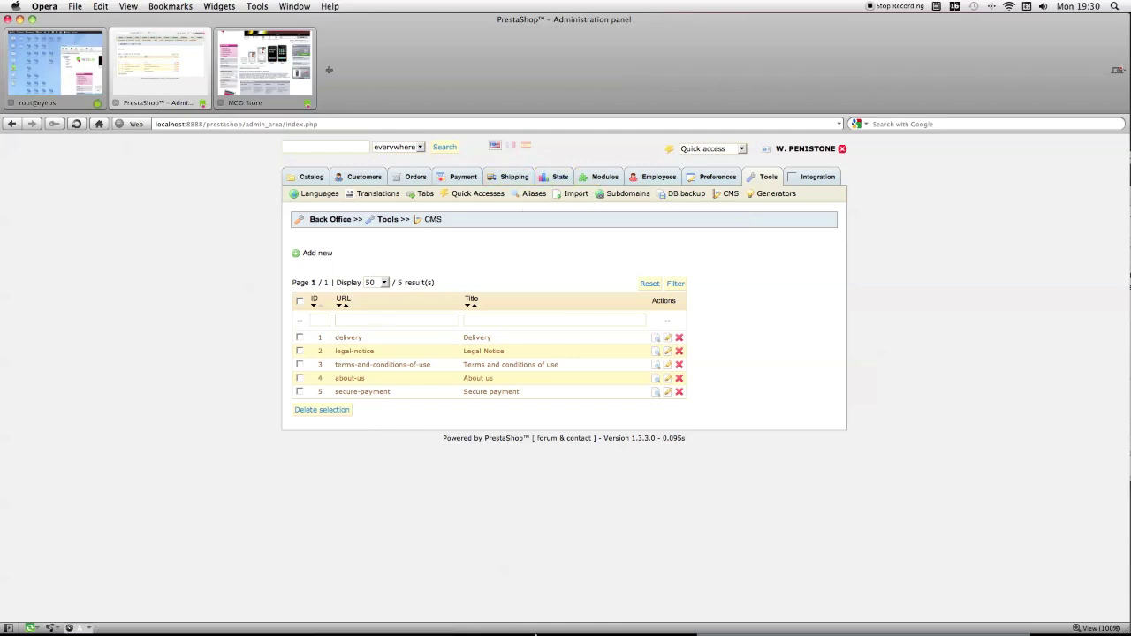
key(ctrl+Tab)
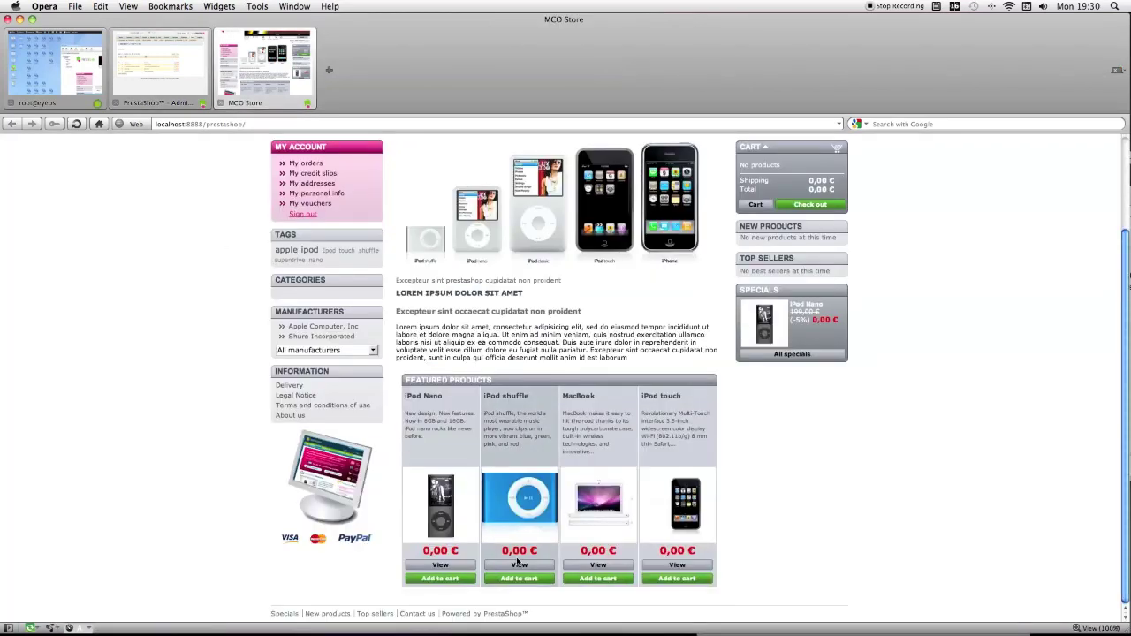
click(271, 613)
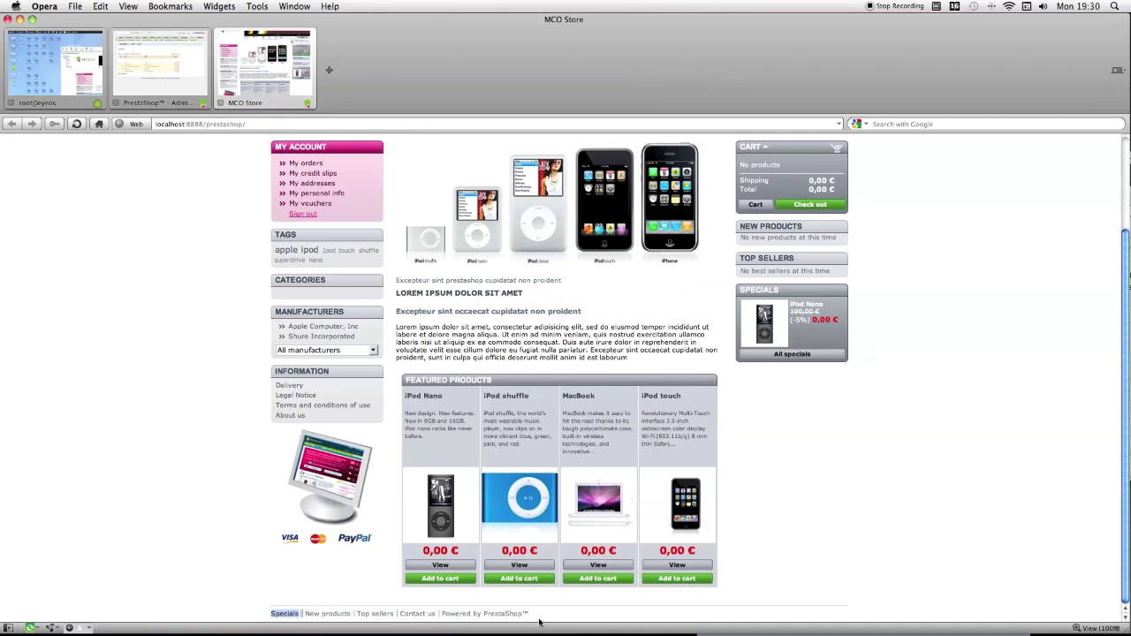
drag(539, 622, 545, 612)
click(983, 426)
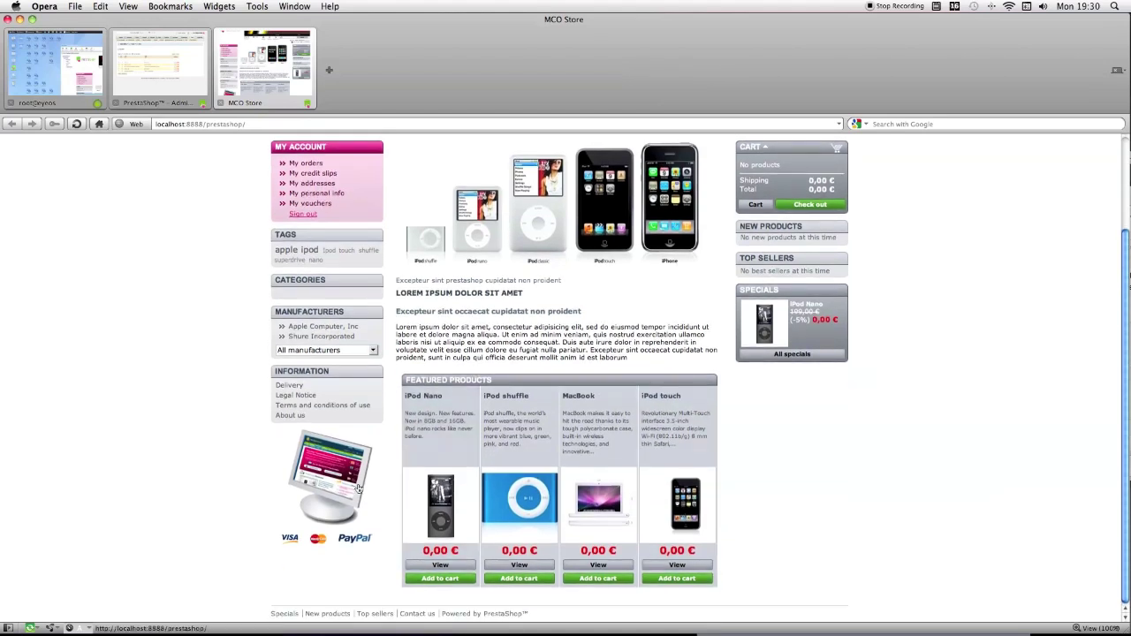
Step: In Finder, go to prestashop > modules > blockvariouslinks and open blockvariouslinks.tpl in Smultron
click(18, 608)
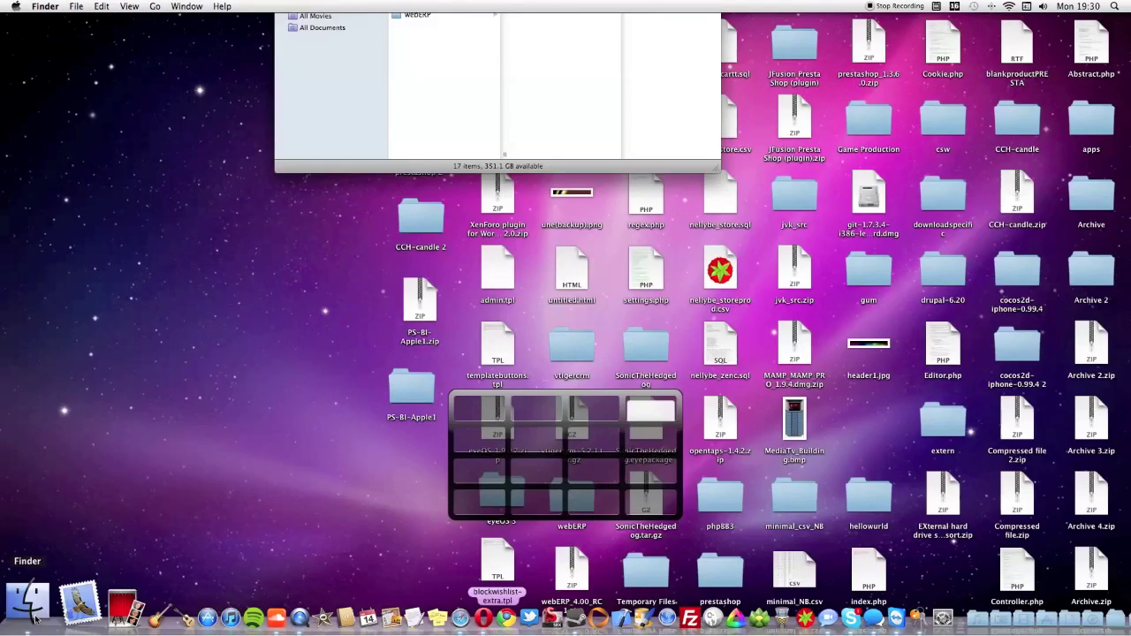
click(424, 260)
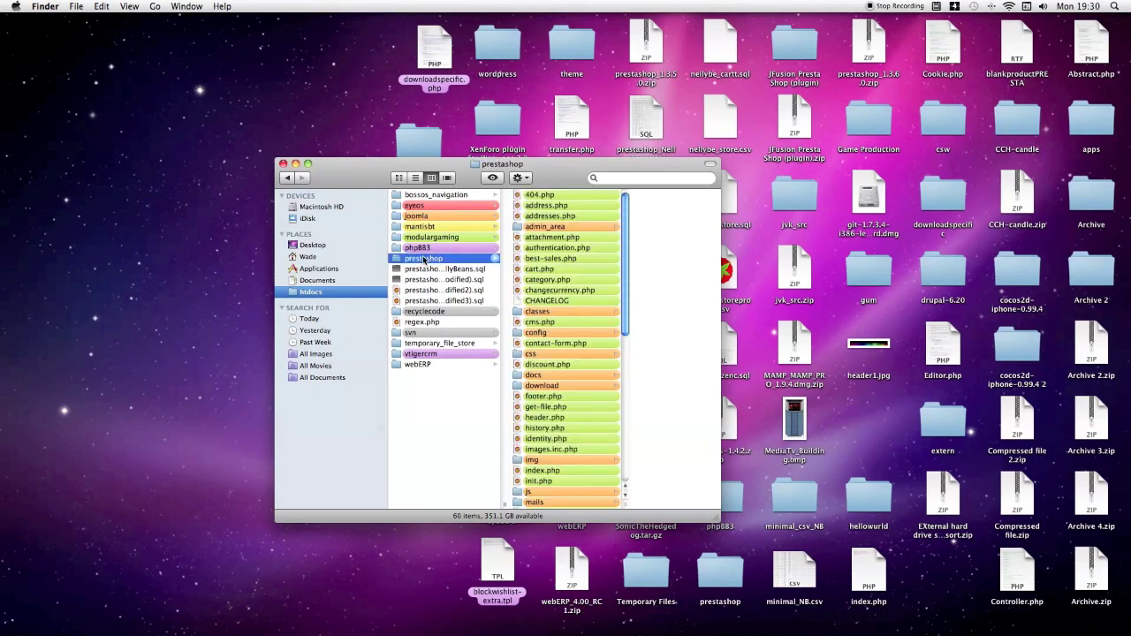
scroll(570, 295, down, 10)
scroll(571, 298, up, 3)
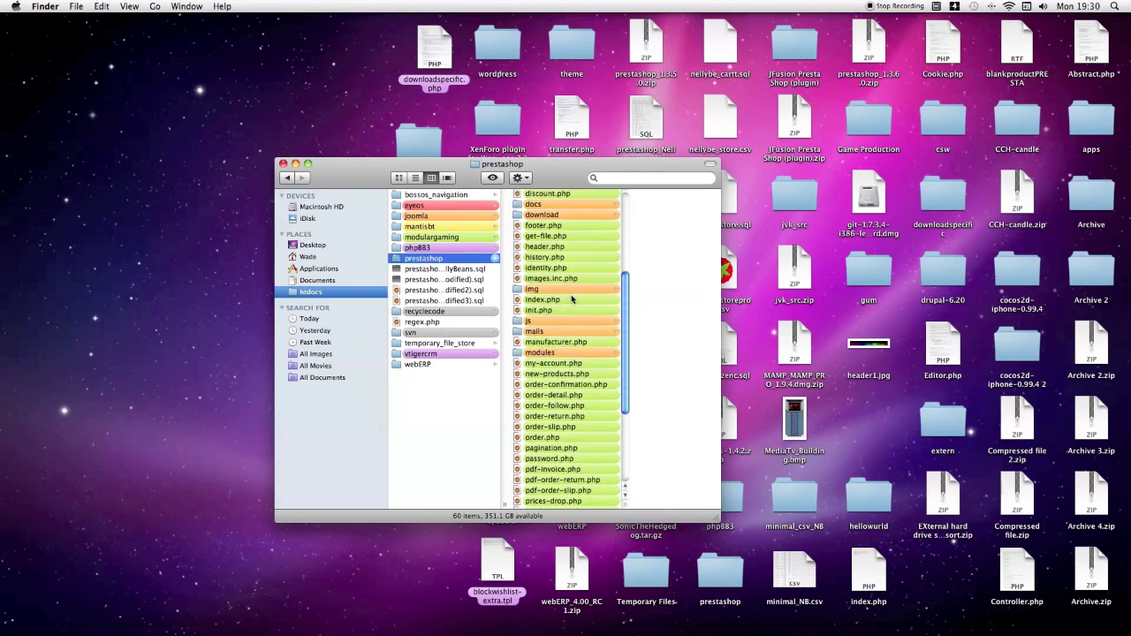
click(550, 352)
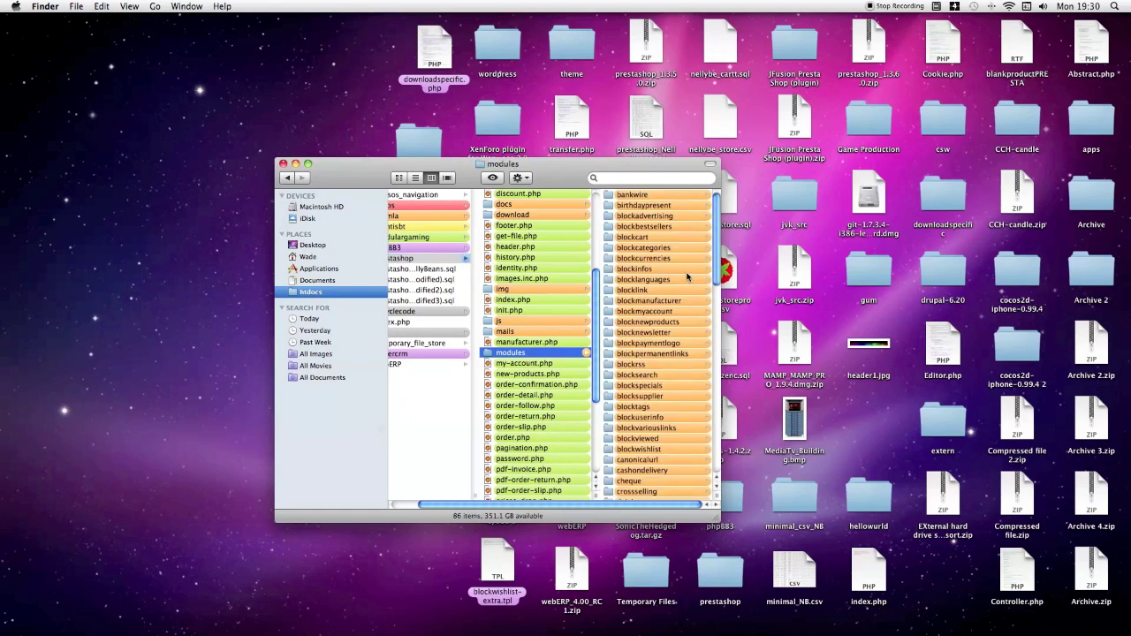
scroll(686, 278, down, 1)
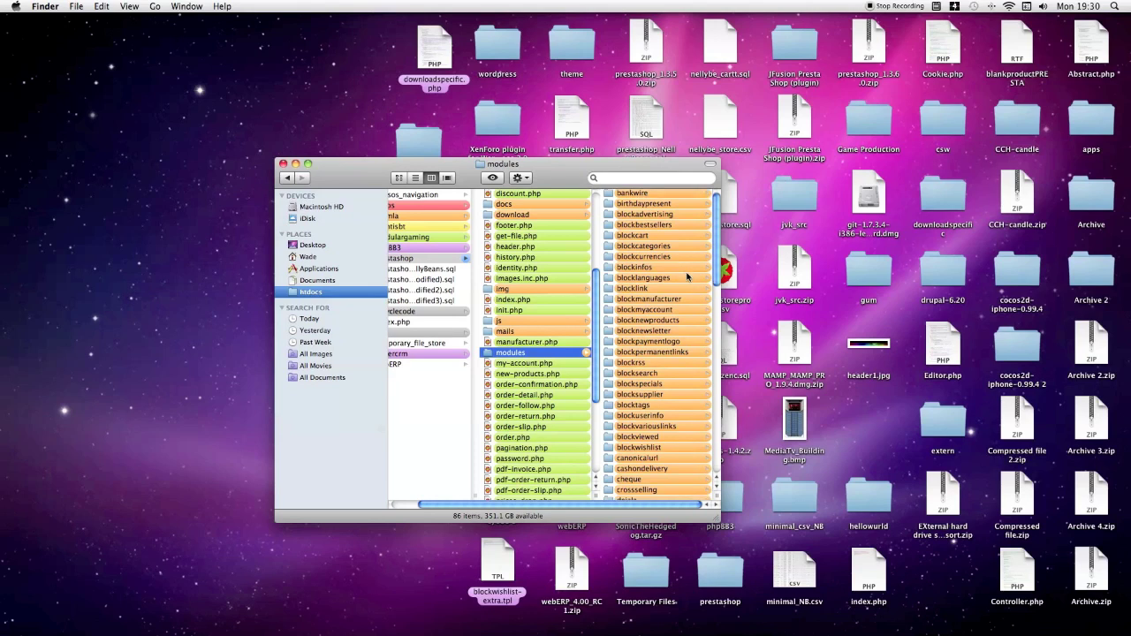
click(640, 426)
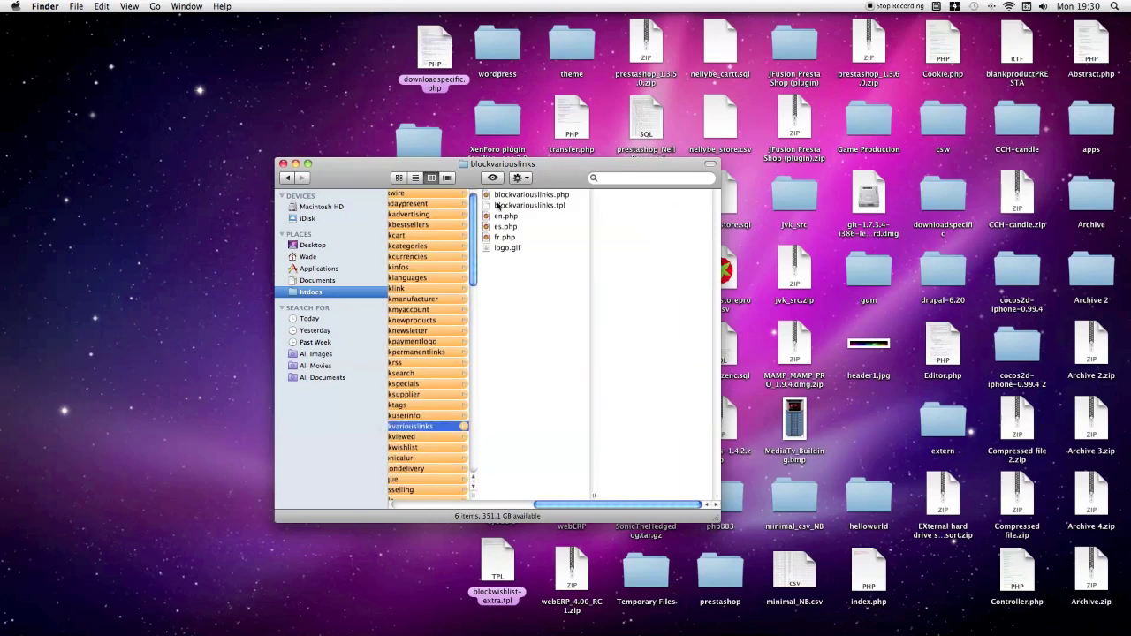
double_click(500, 206)
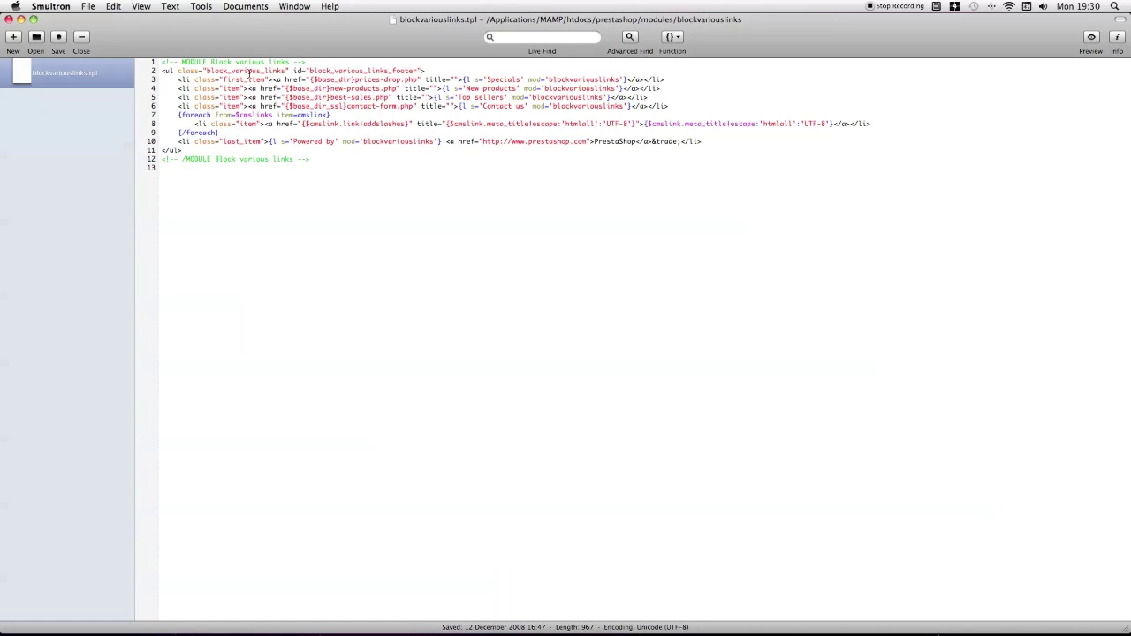
mouse_move(291, 618)
mouse_move(565, 632)
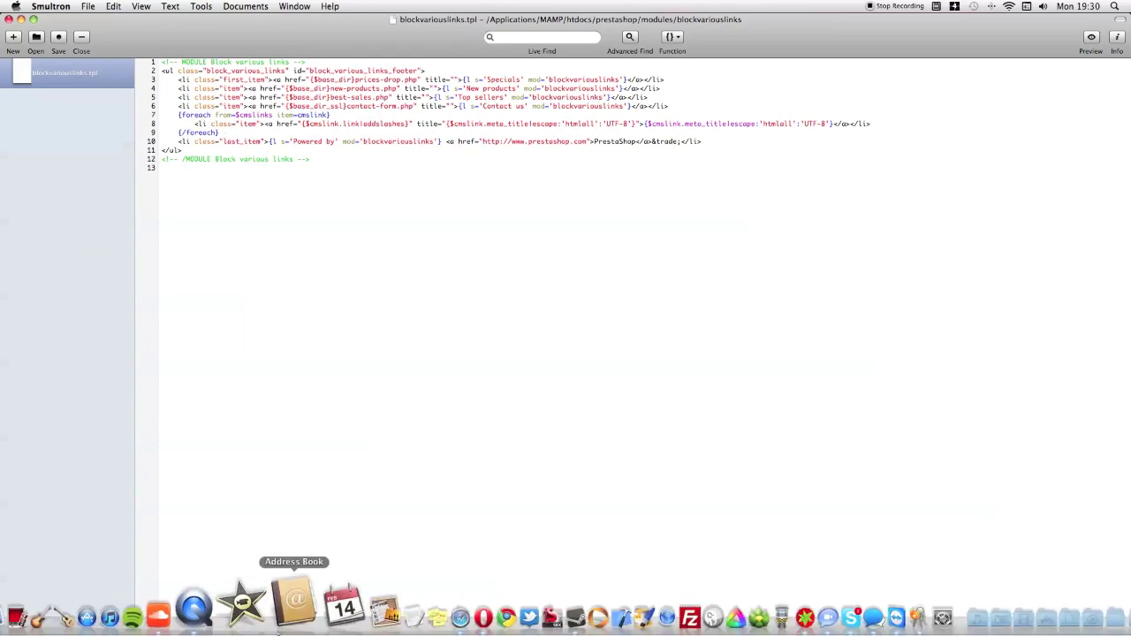
click(417, 606)
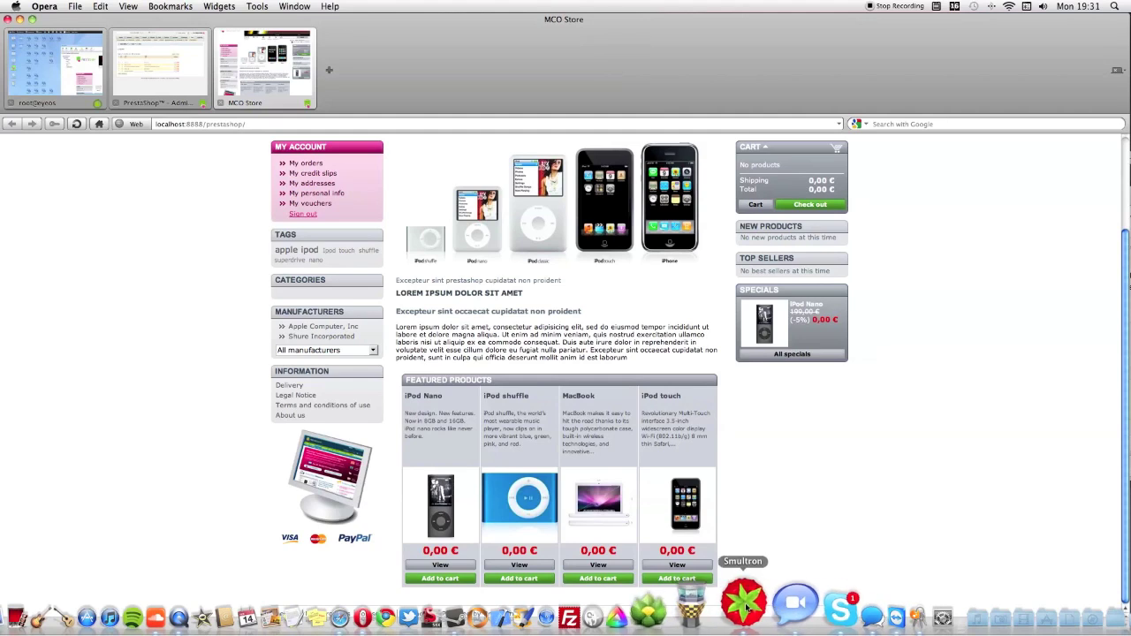
click(745, 604)
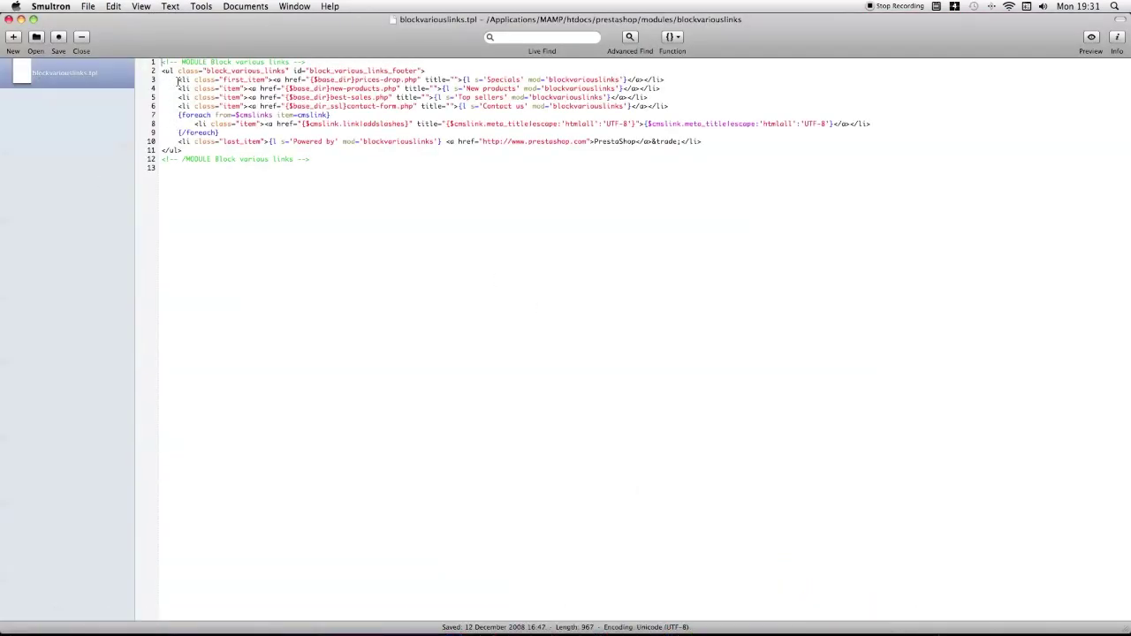
drag(177, 79, 676, 106)
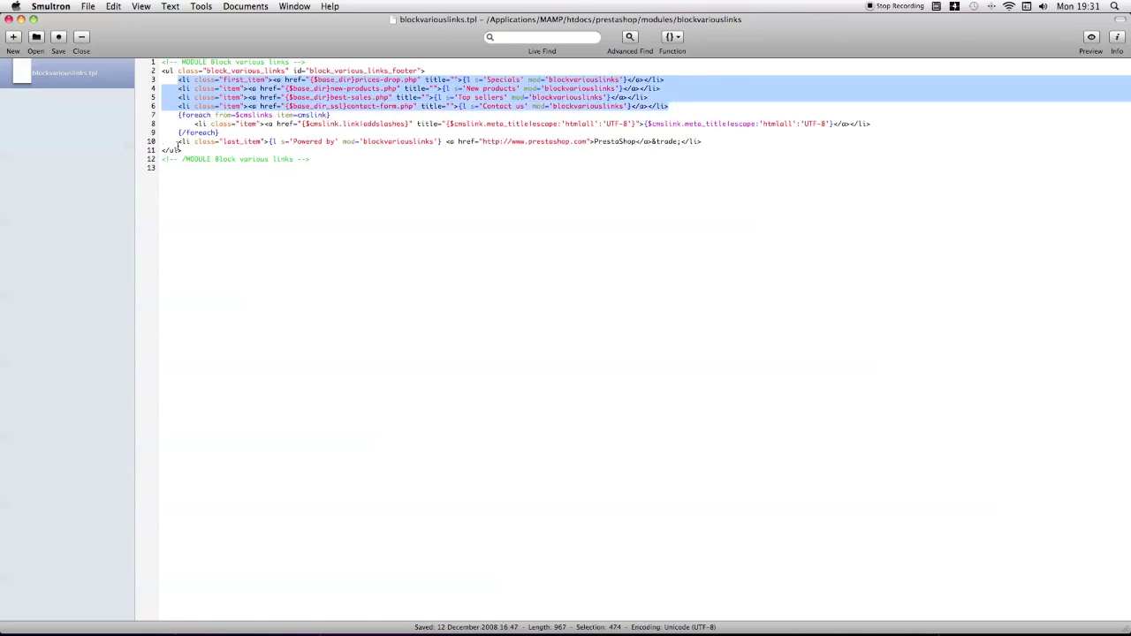
drag(178, 142, 705, 141)
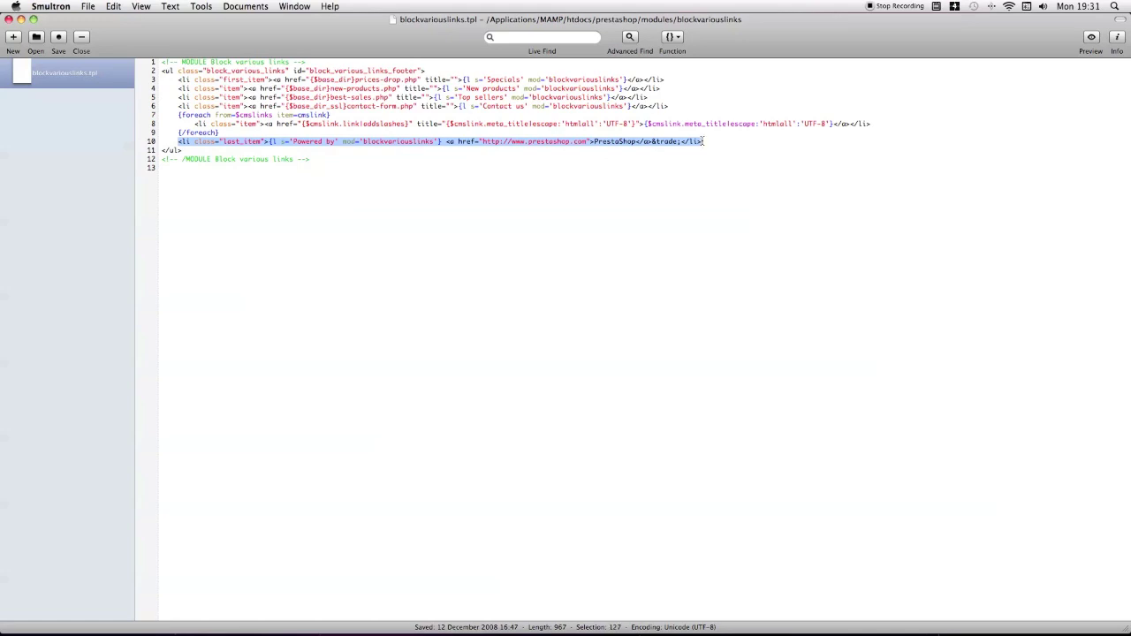
click(431, 155)
drag(179, 141, 702, 142)
drag(179, 115, 225, 132)
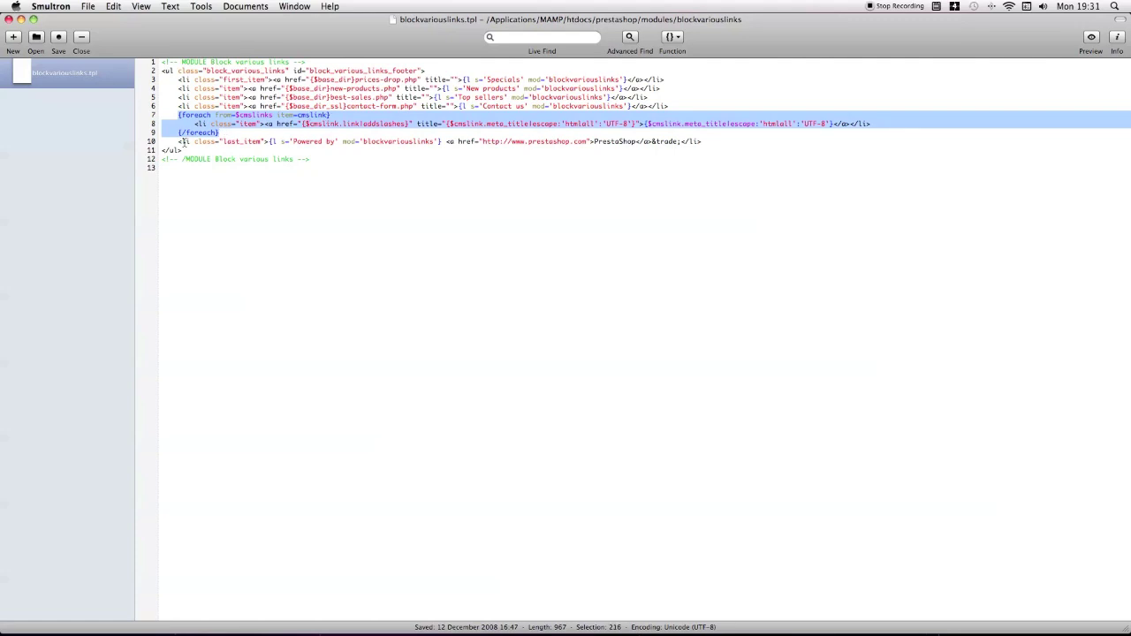
drag(182, 142, 716, 141)
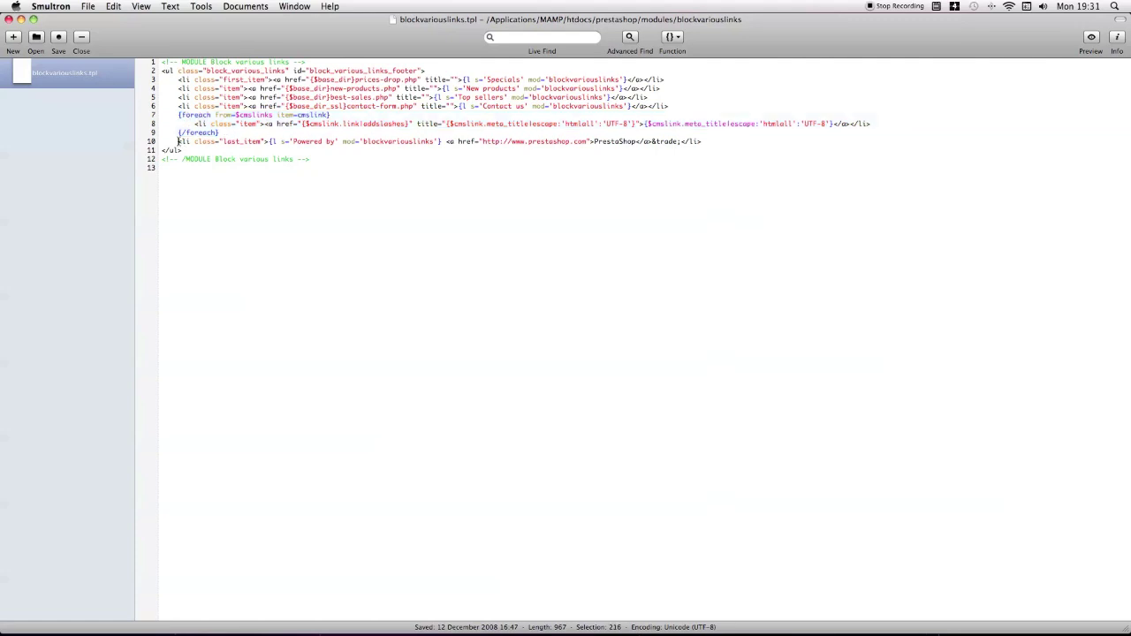
click(717, 141)
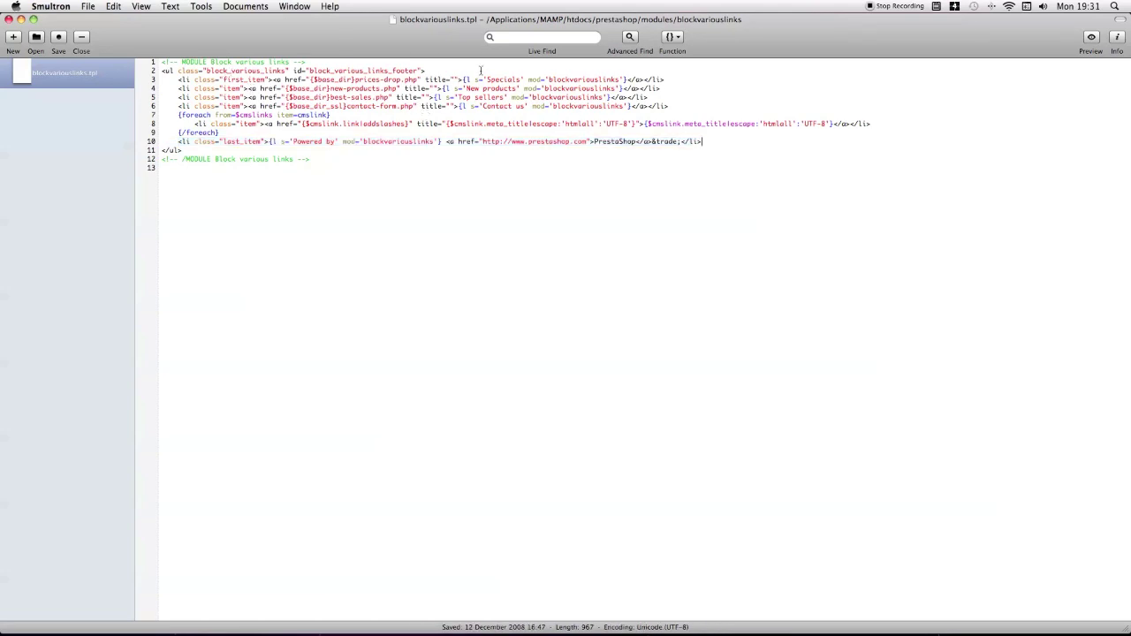
Step: Cut the four hard-coded link lines 3–6 from the template, delete the empty line, and save
drag(677, 106, 154, 79)
key(super+c)
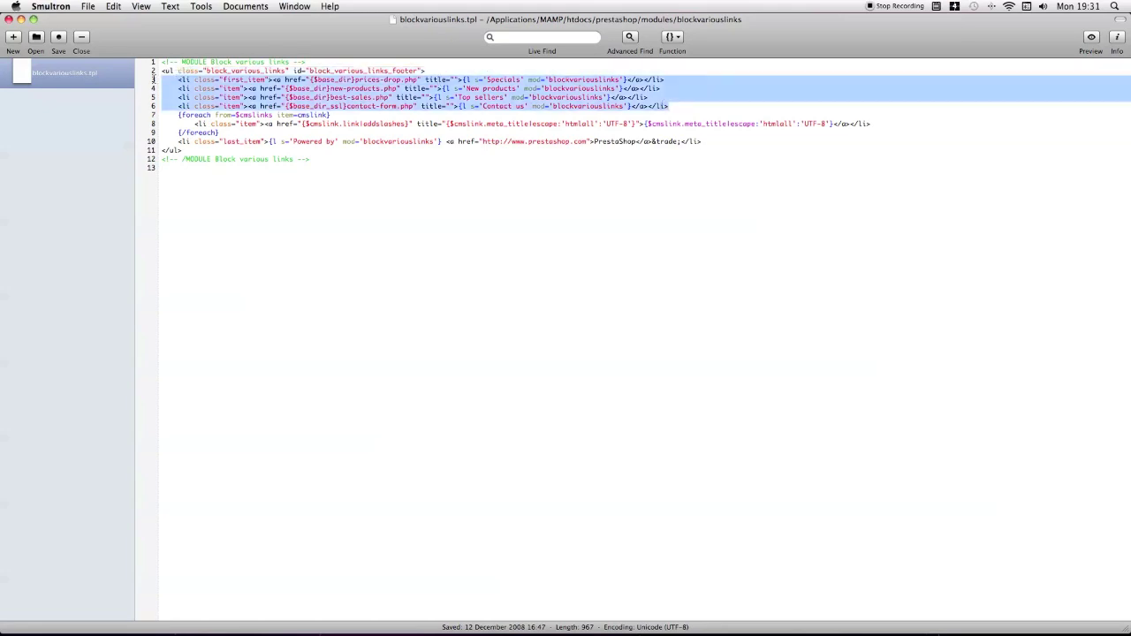
right_click(197, 80)
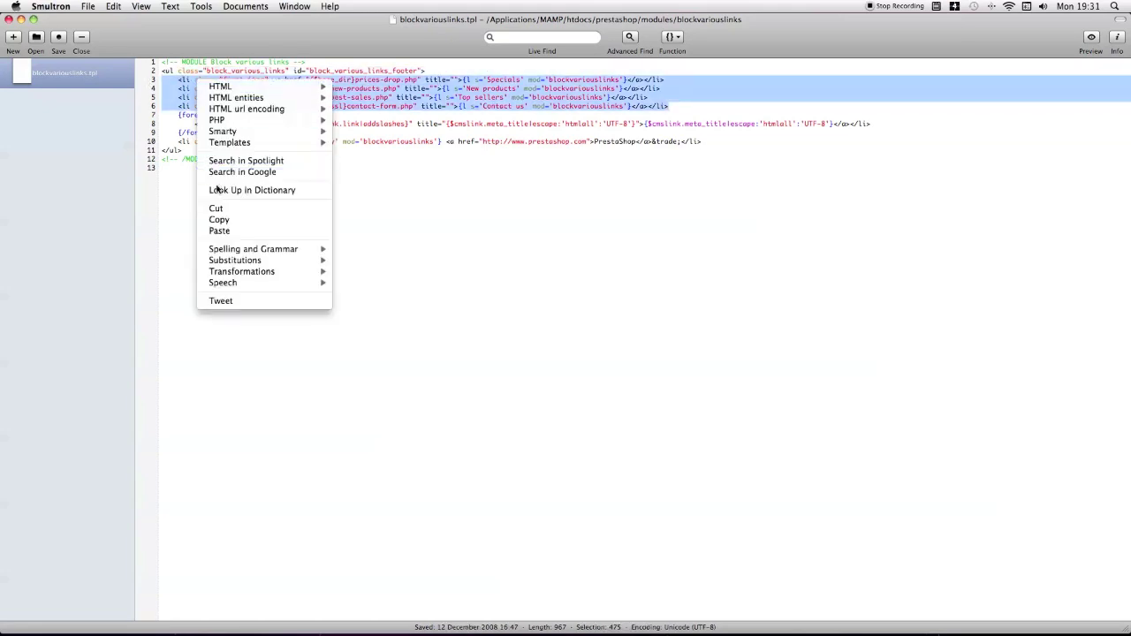
click(235, 208)
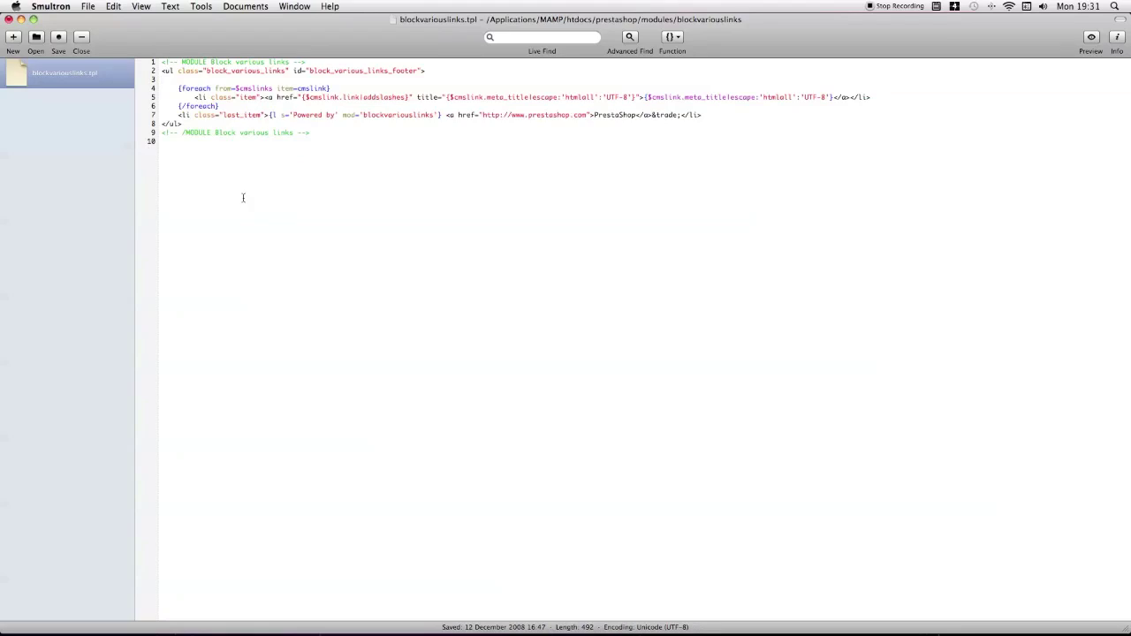
key(BackSpace)
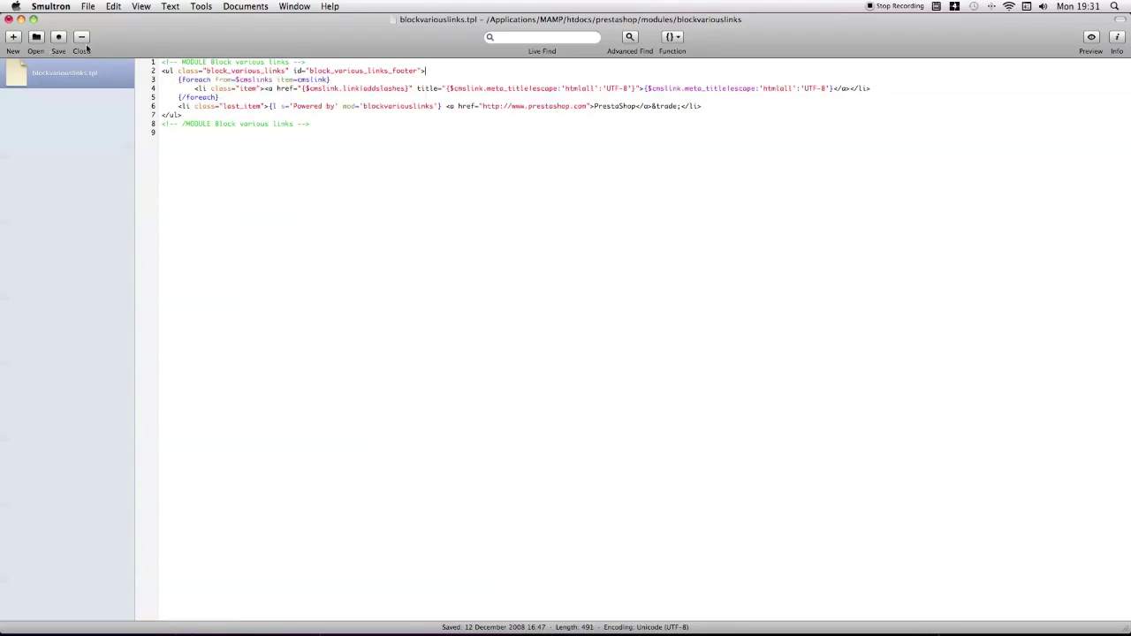
click(63, 41)
mouse_move(476, 629)
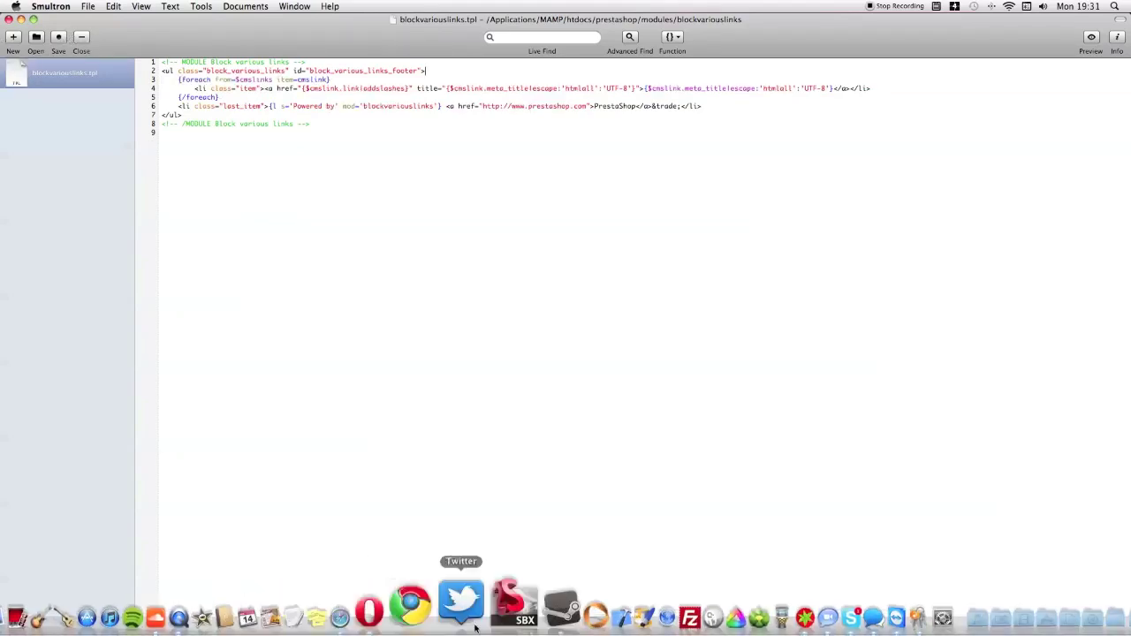
Step: Reload the storefront to confirm the footer shows only 'Powered by PrestaShop'
click(411, 613)
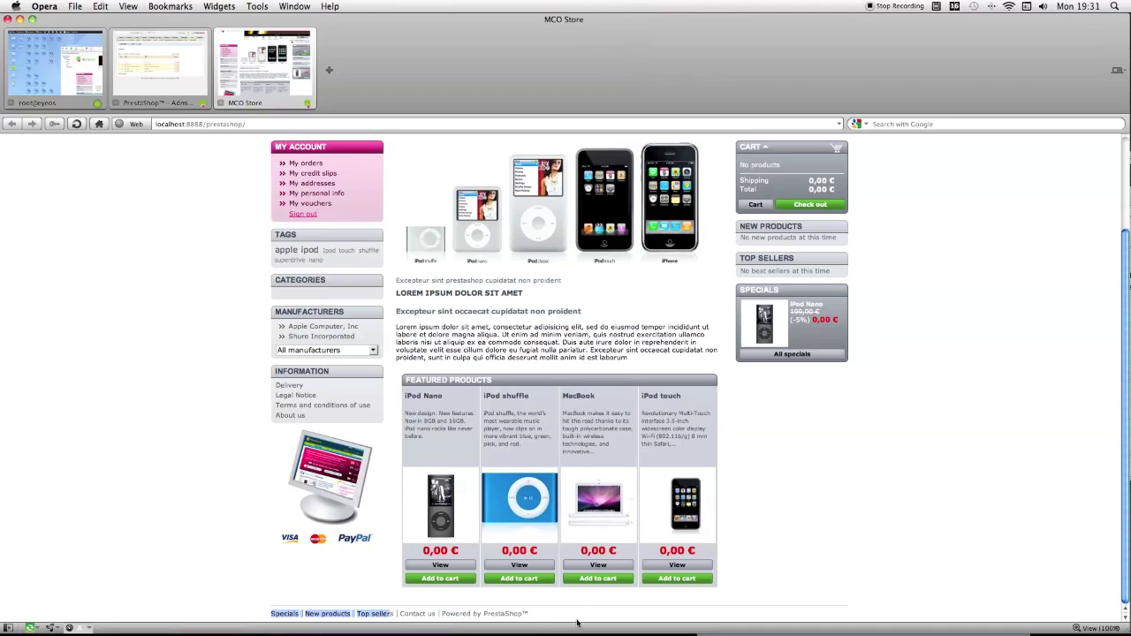
key(super+r)
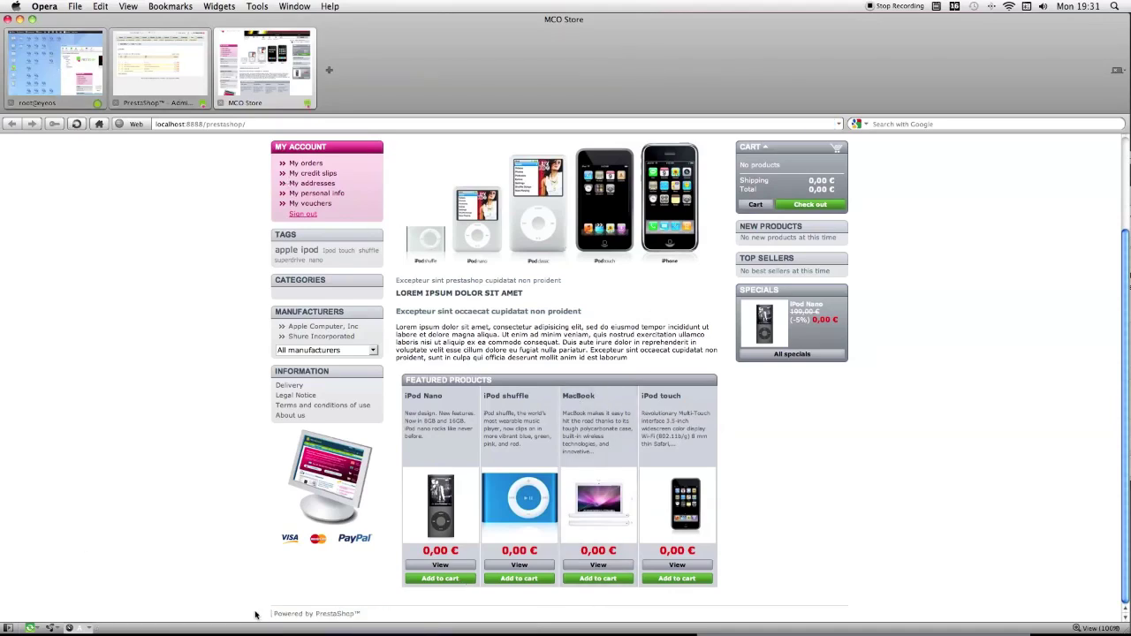
drag(284, 616, 408, 624)
click(372, 583)
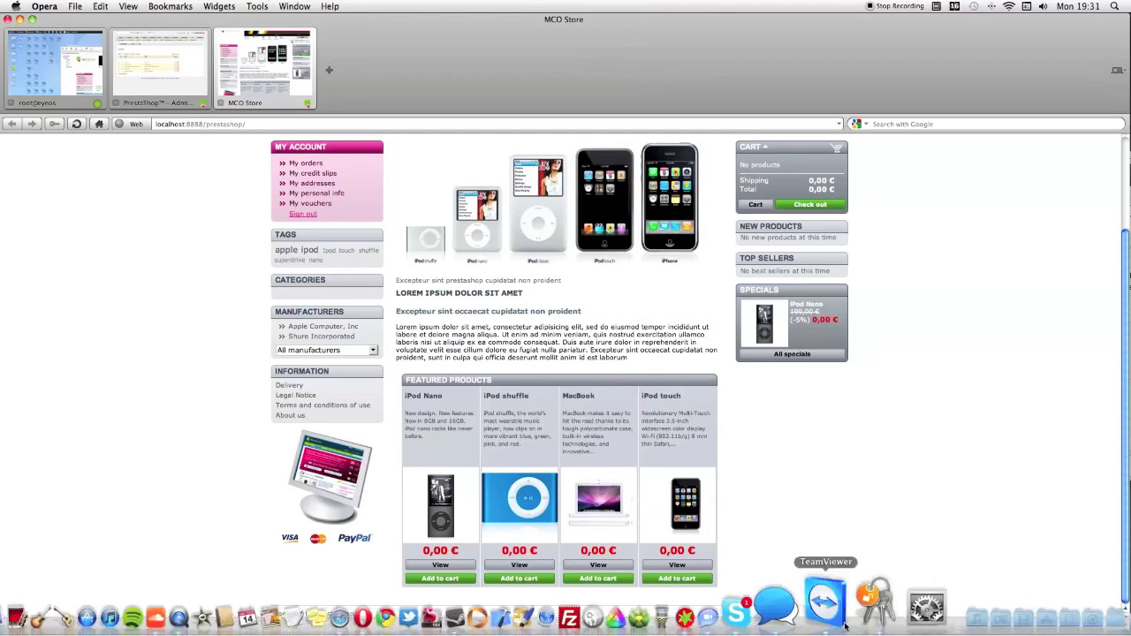
click(759, 610)
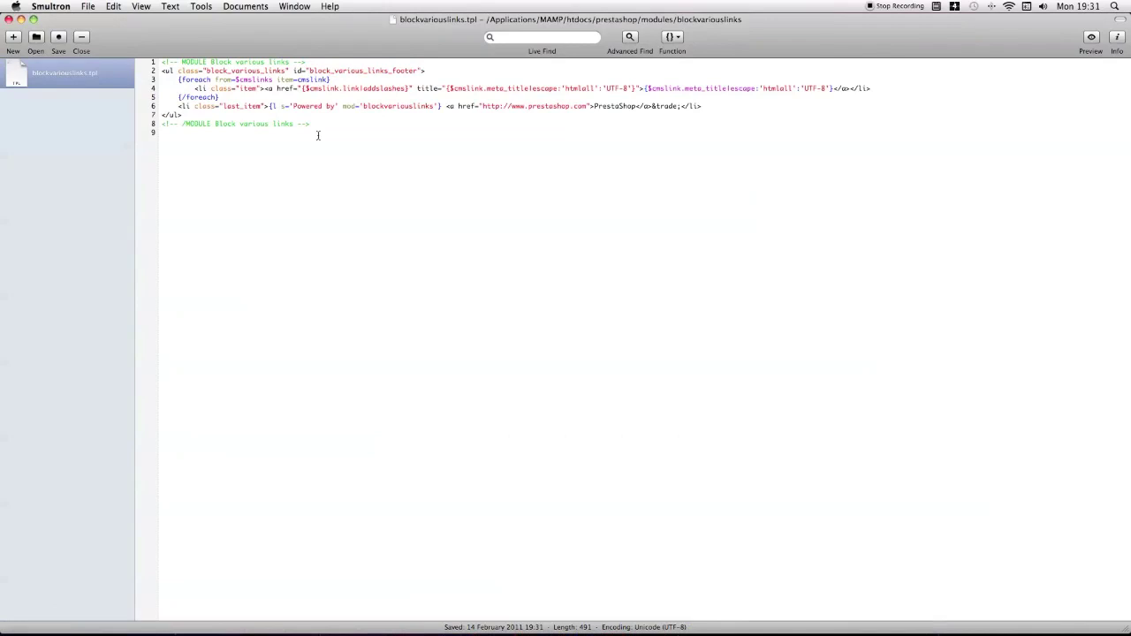
Step: Paste the four footer link lines back after line 2, fix line 3's indent, and save the template
key(Return)
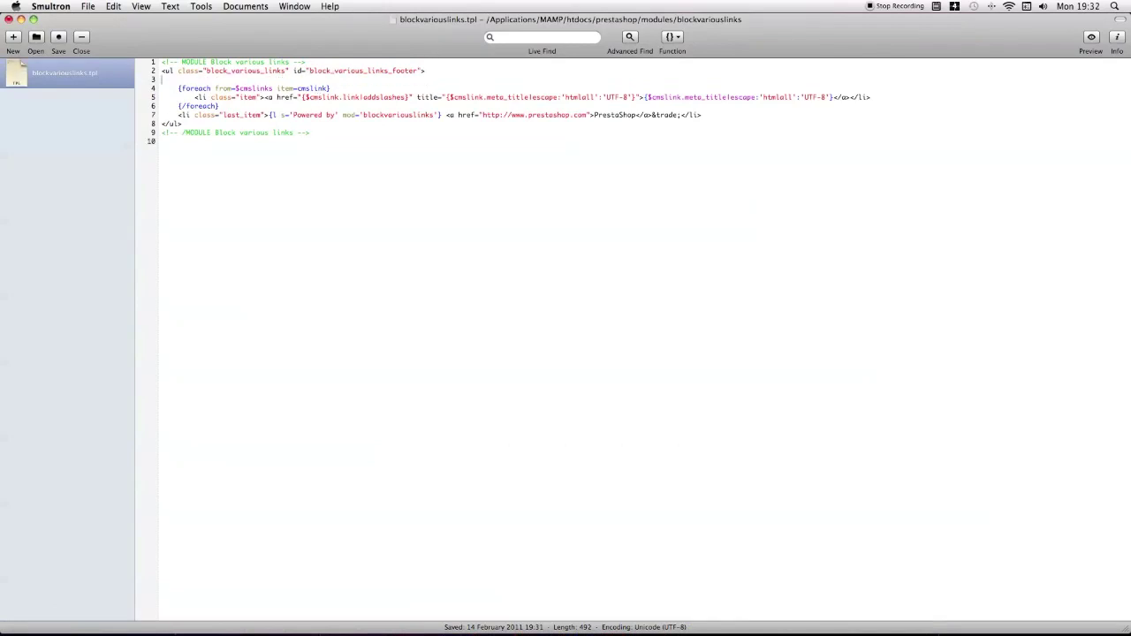
key(super+v)
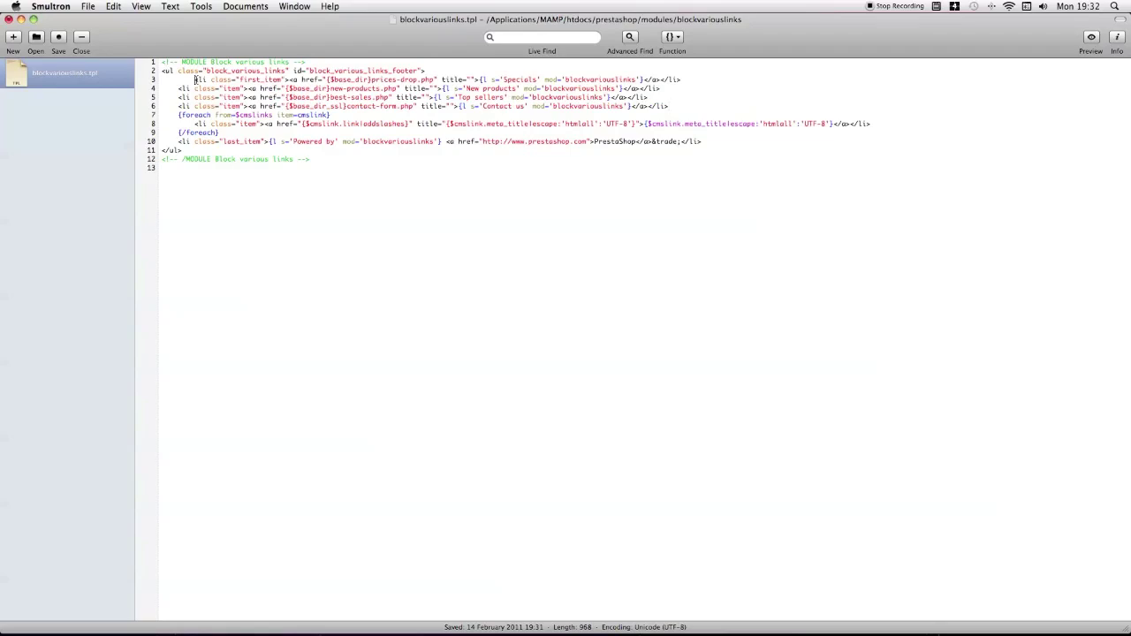
key(Delete)
key(Delete)
key(Delete)
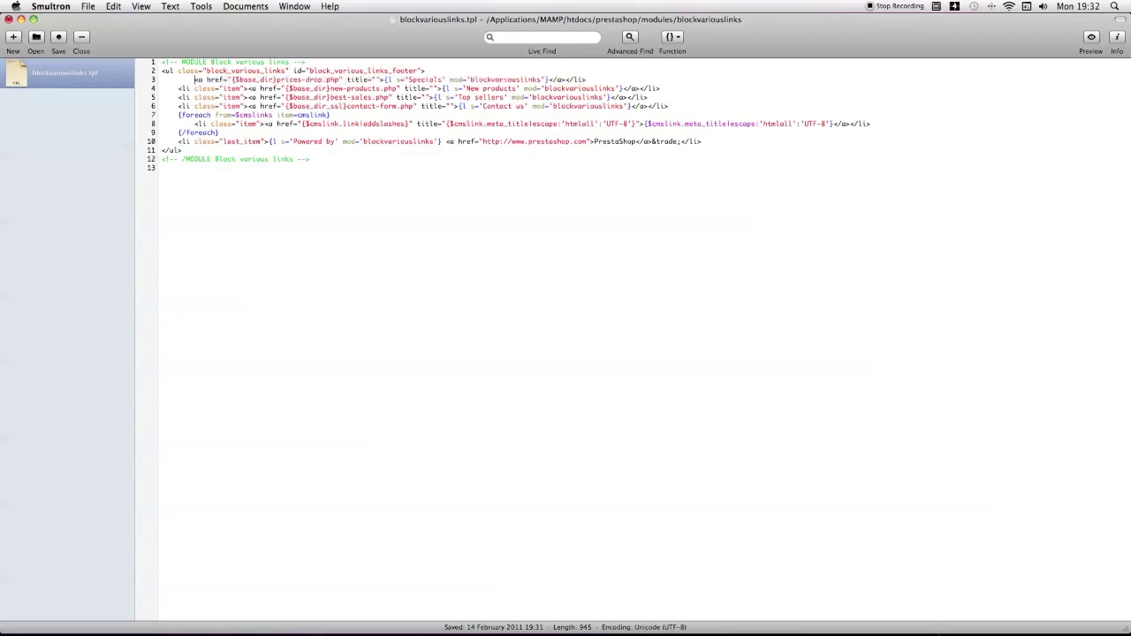
key(super+z)
click(192, 80)
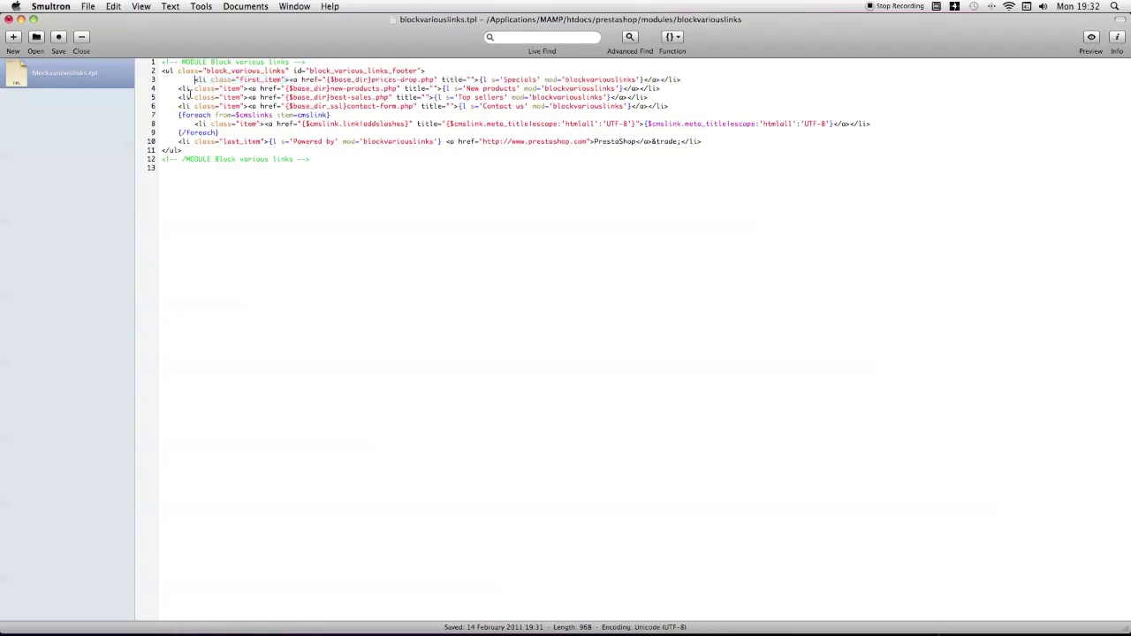
key(BackSpace)
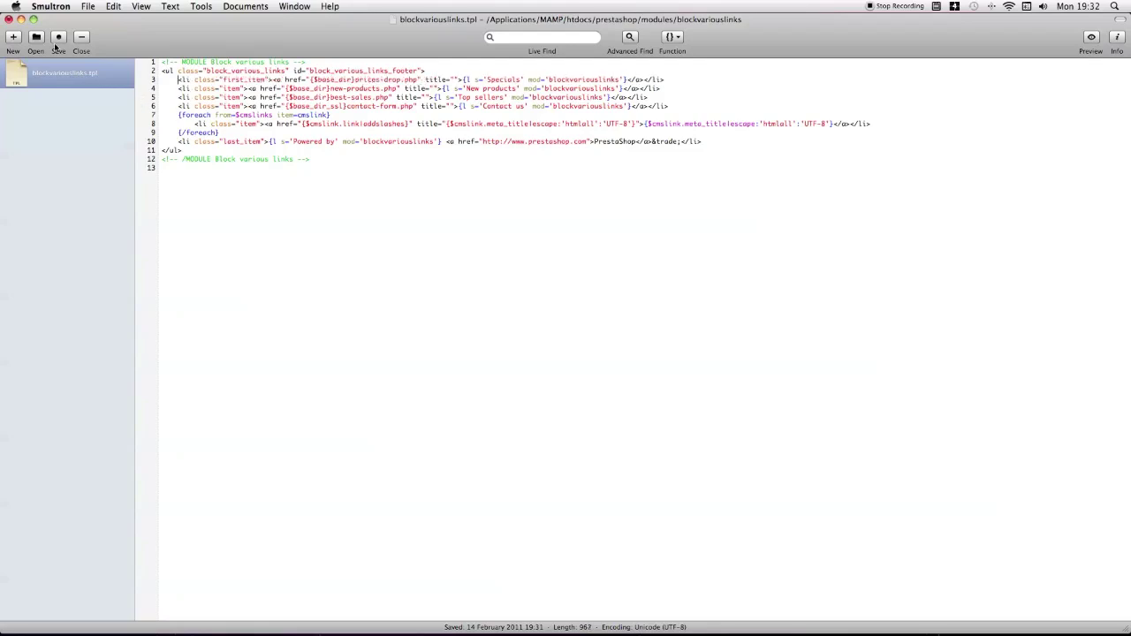
click(59, 50)
mouse_move(384, 629)
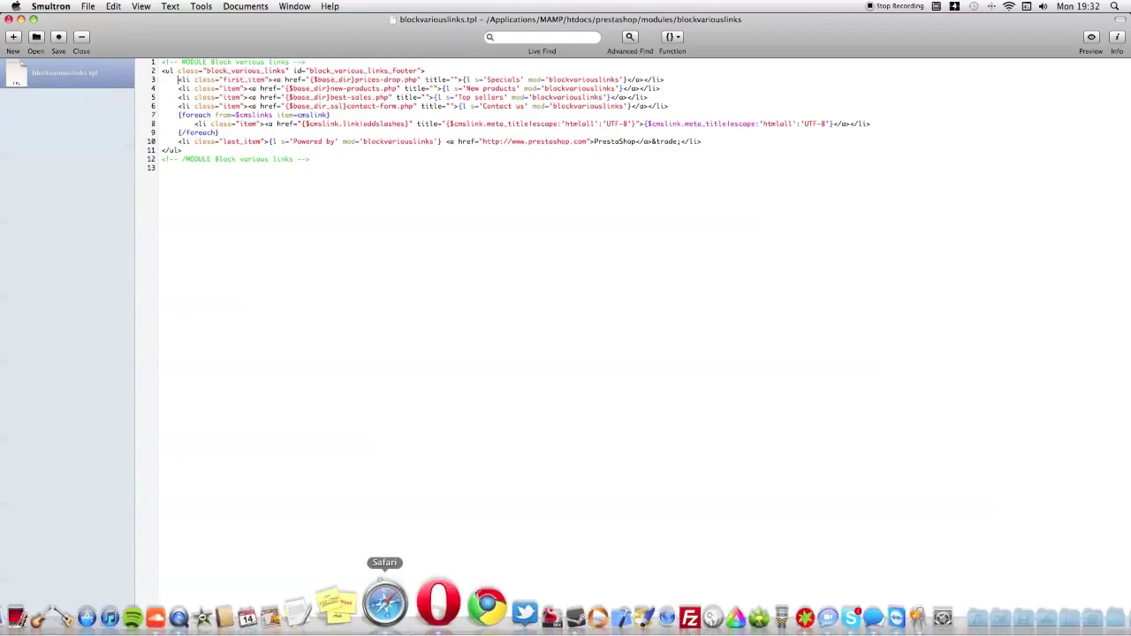
click(433, 610)
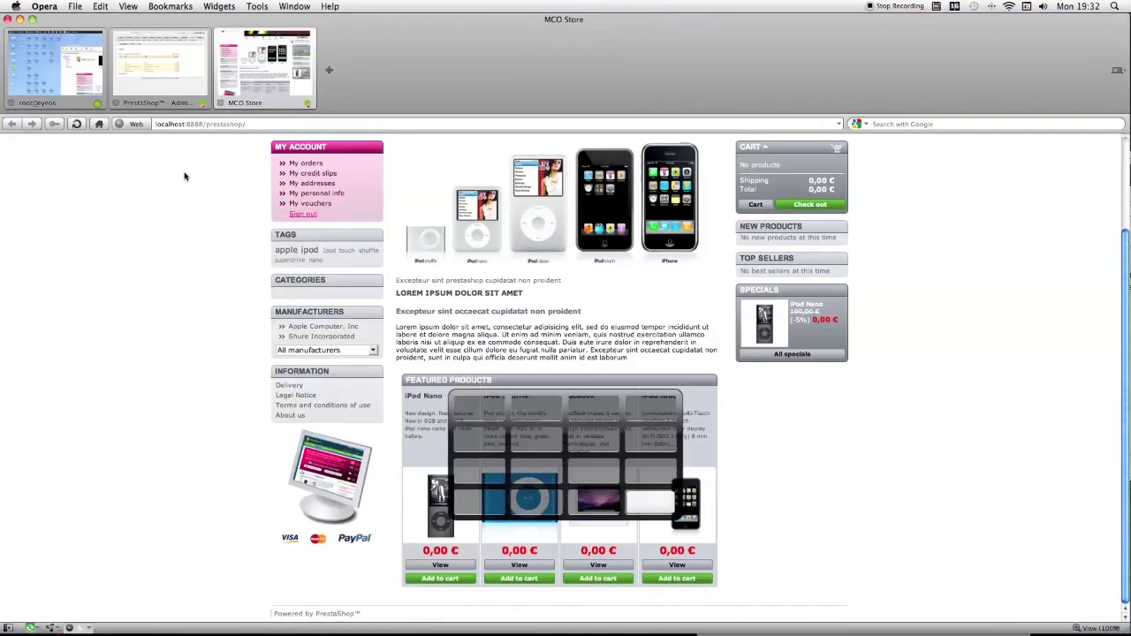
Step: Reload the storefront to verify Specials, New products, Top sellers and Contact us are back, then return to CMS pages
click(78, 125)
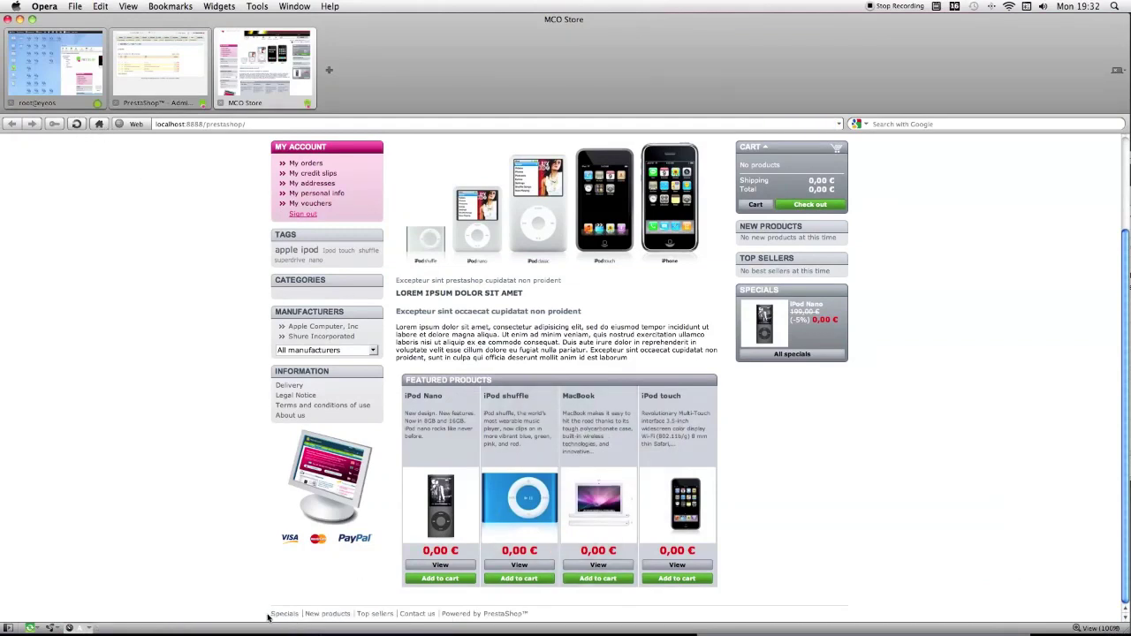
drag(268, 616, 530, 615)
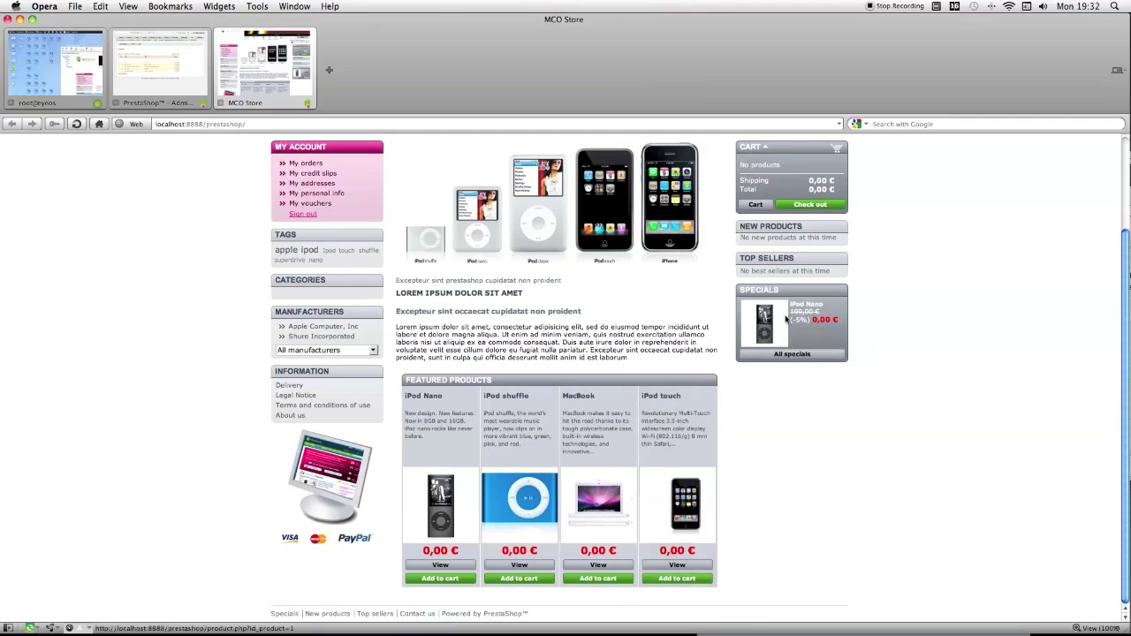
scroll(785, 318, up, 3)
click(193, 75)
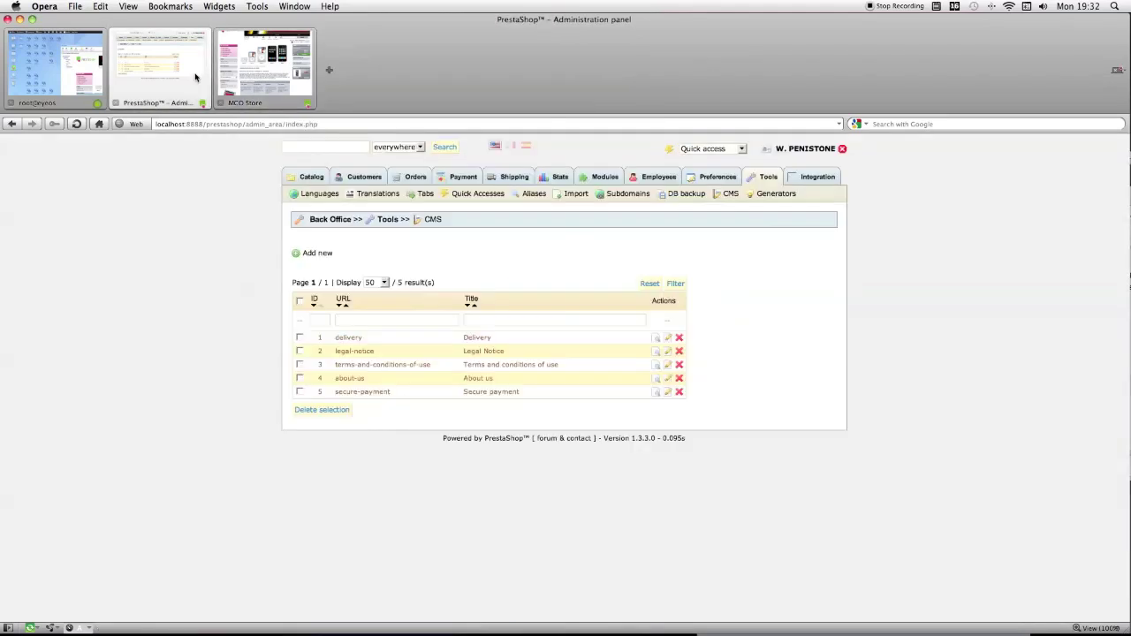
Step: Create and save a new CMS page with meta title 'Link test' and friendly URL link-test
click(320, 253)
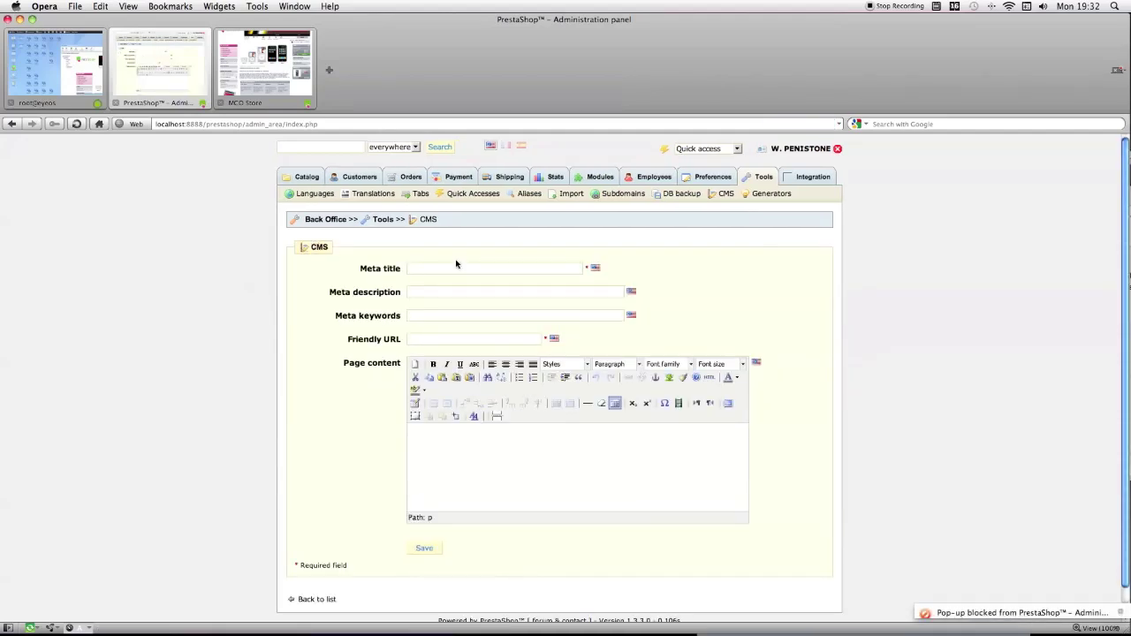
click(451, 269)
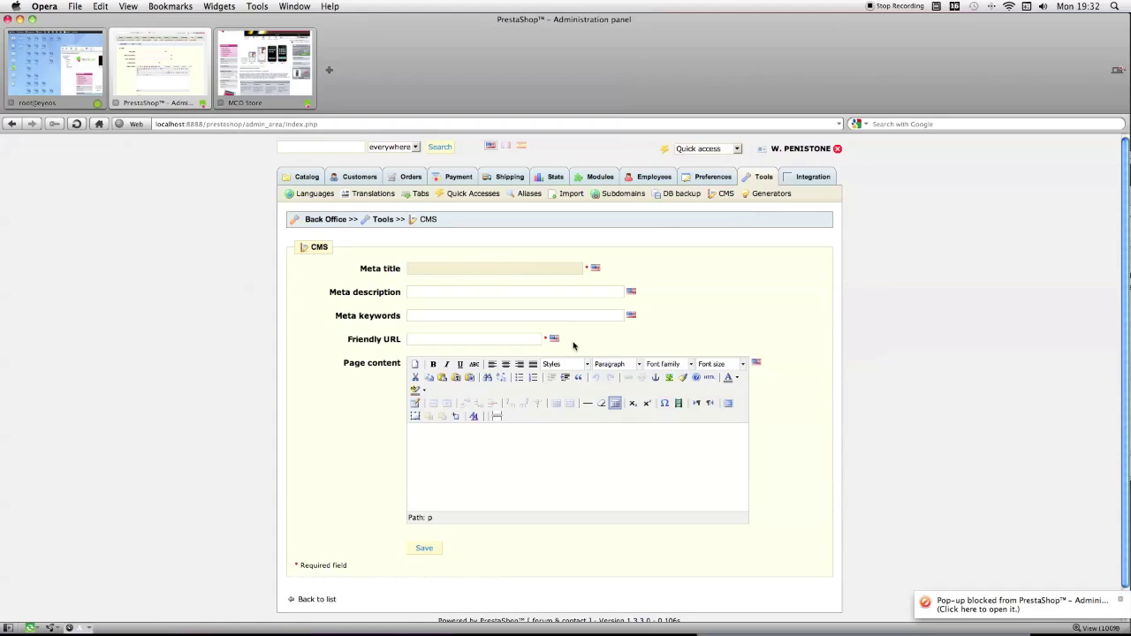
text(Li)
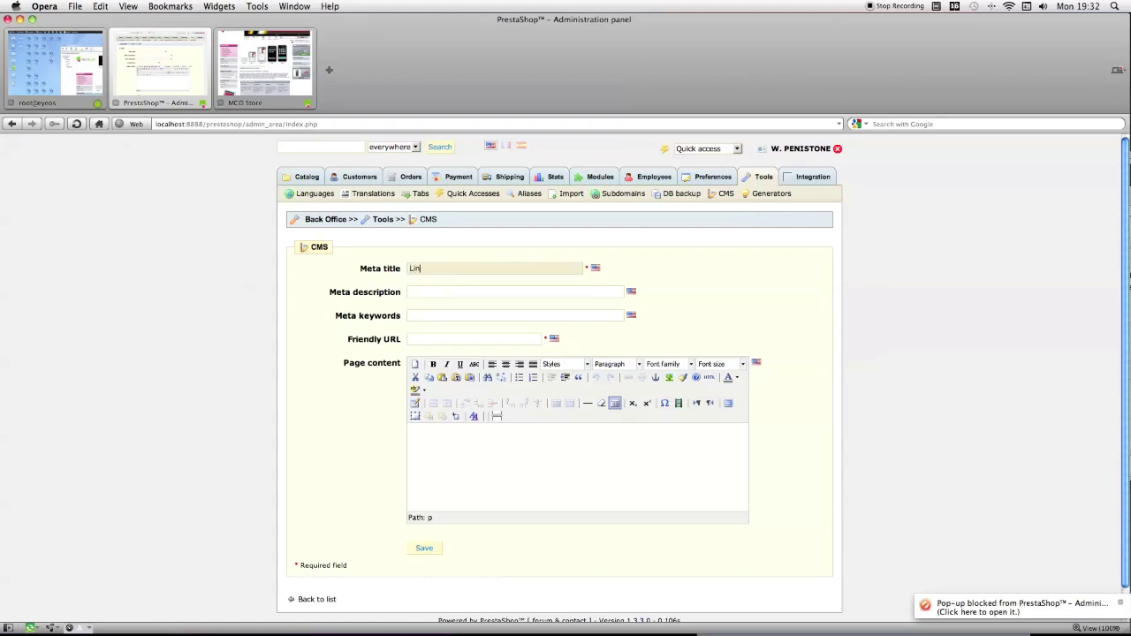
text(nk test)
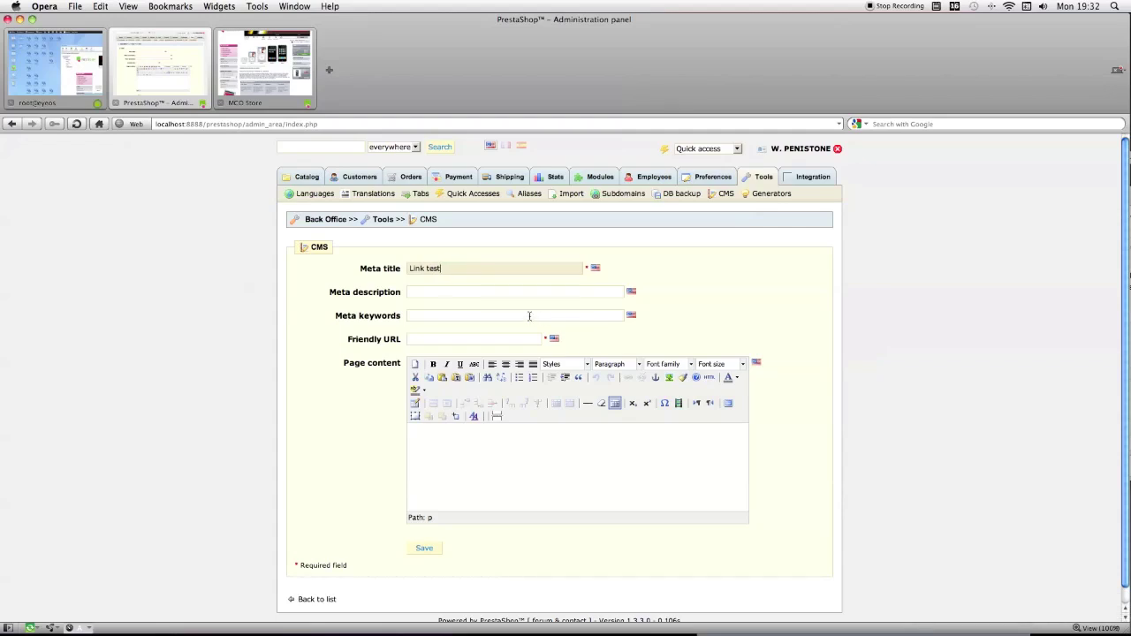
click(504, 339)
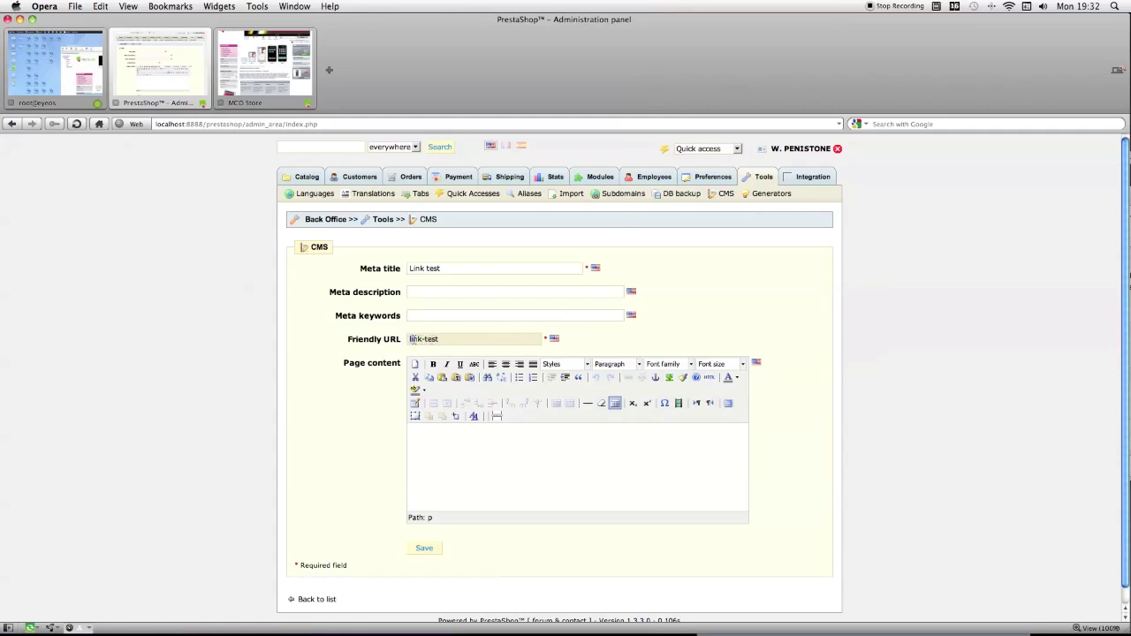
drag(412, 341, 439, 341)
click(428, 343)
scroll(470, 295, down, 1)
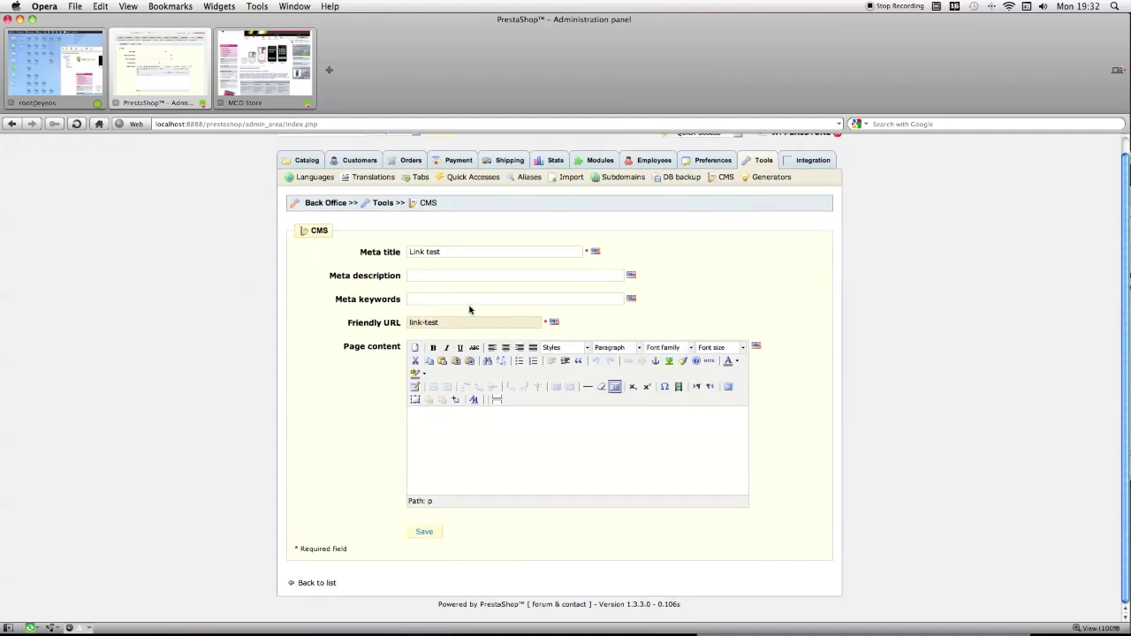
click(425, 532)
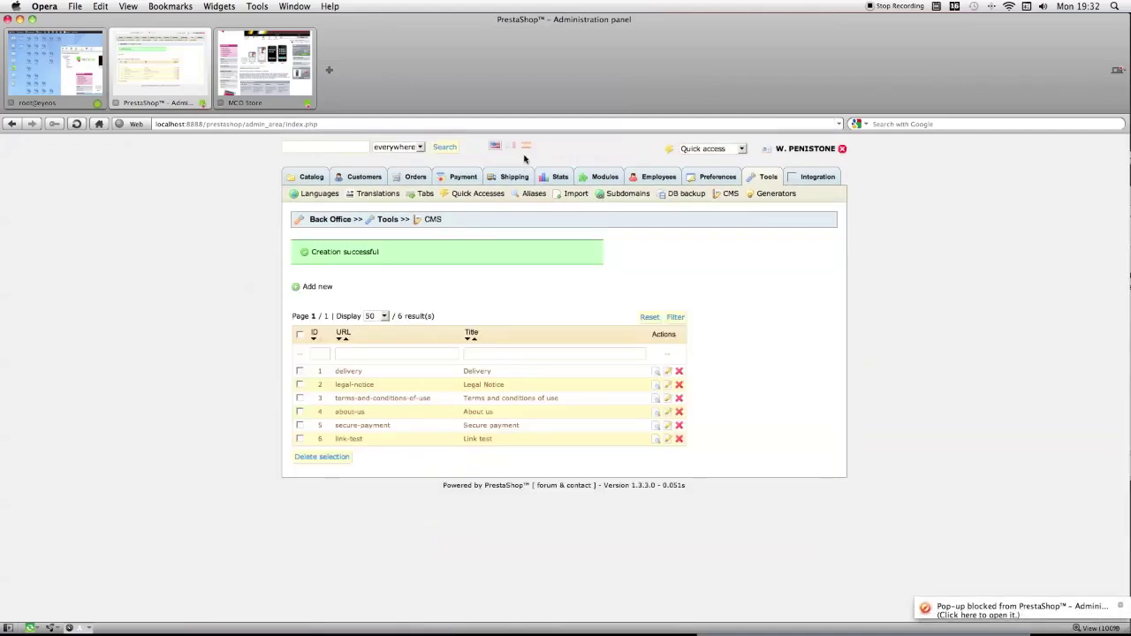
Step: Locate the Footer links block in the shop's Modules list
click(601, 180)
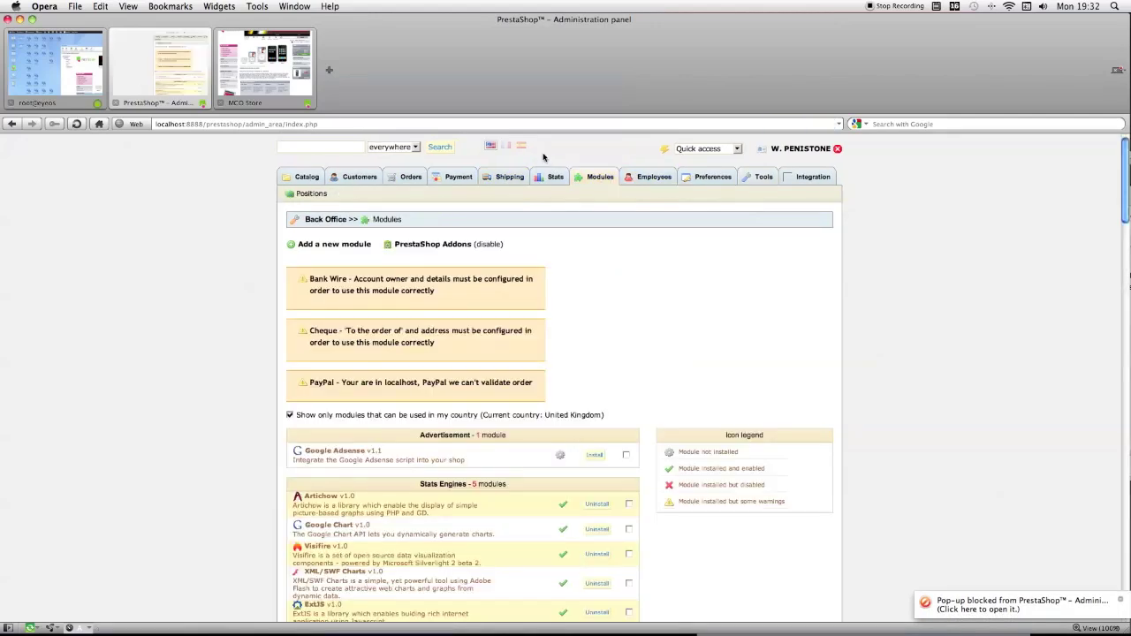
scroll(433, 460, down, 1)
scroll(435, 439, down, 5)
scroll(434, 439, down, 5)
scroll(435, 439, down, 3)
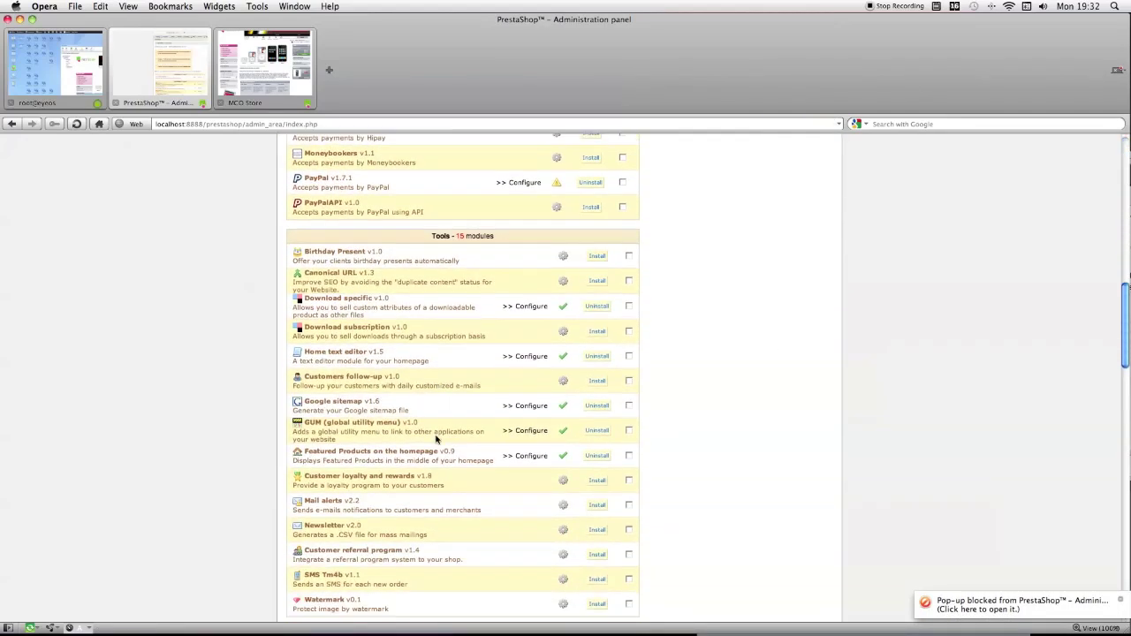
scroll(435, 439, down, 1)
scroll(435, 439, up, 1)
scroll(434, 439, up, 3)
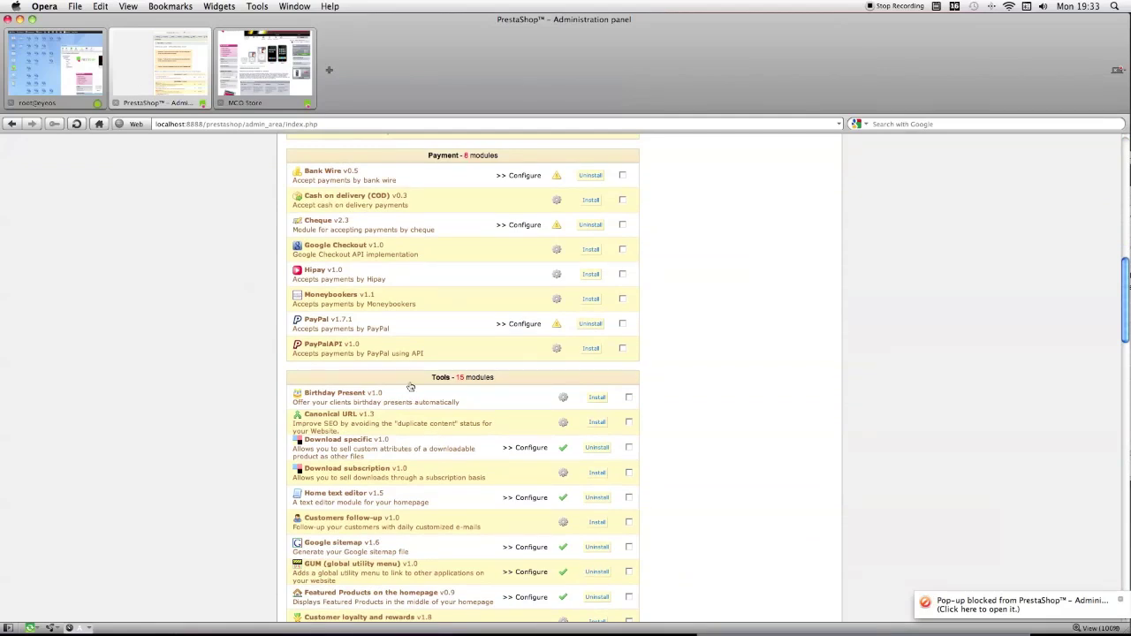
scroll(441, 384, down, 4)
scroll(442, 384, down, 5)
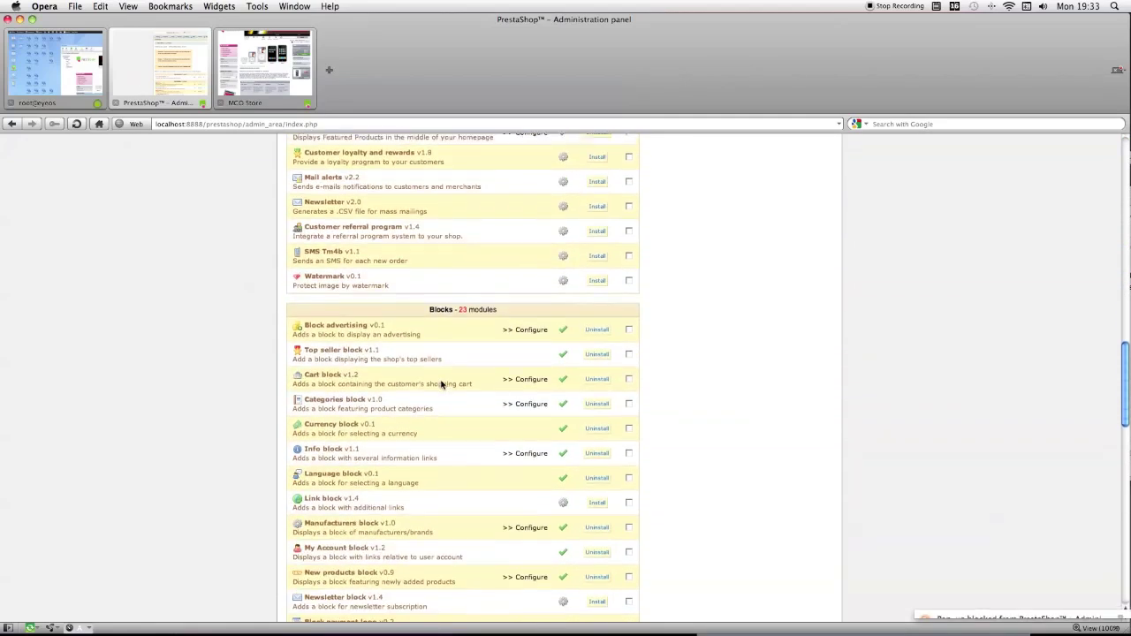
scroll(474, 309, down, 1)
scroll(473, 310, down, 4)
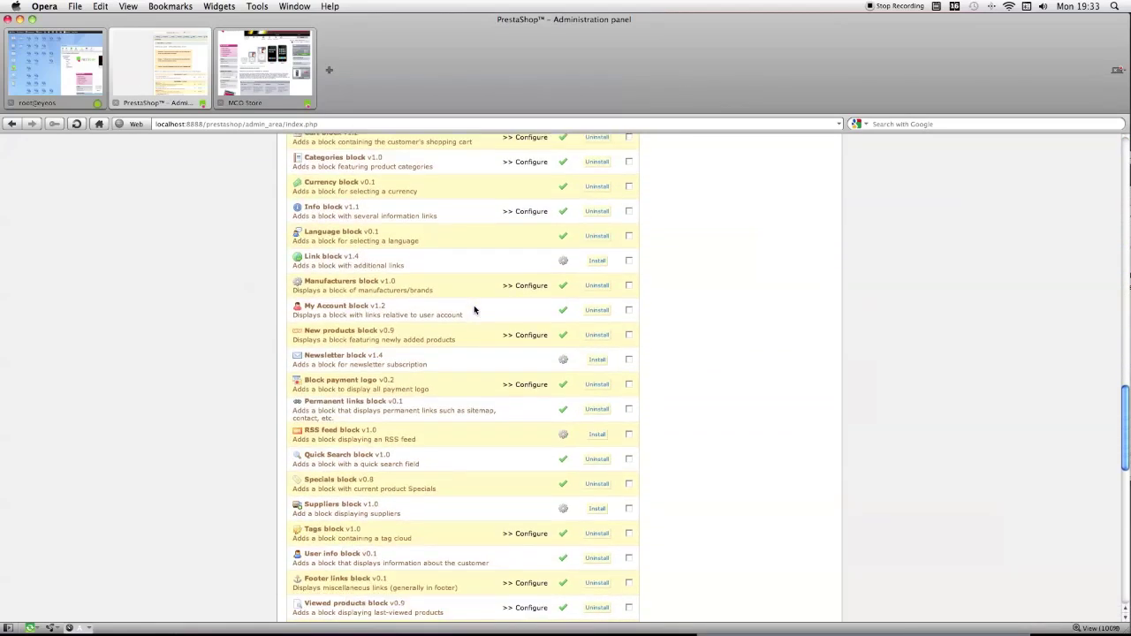
scroll(497, 346, down, 3)
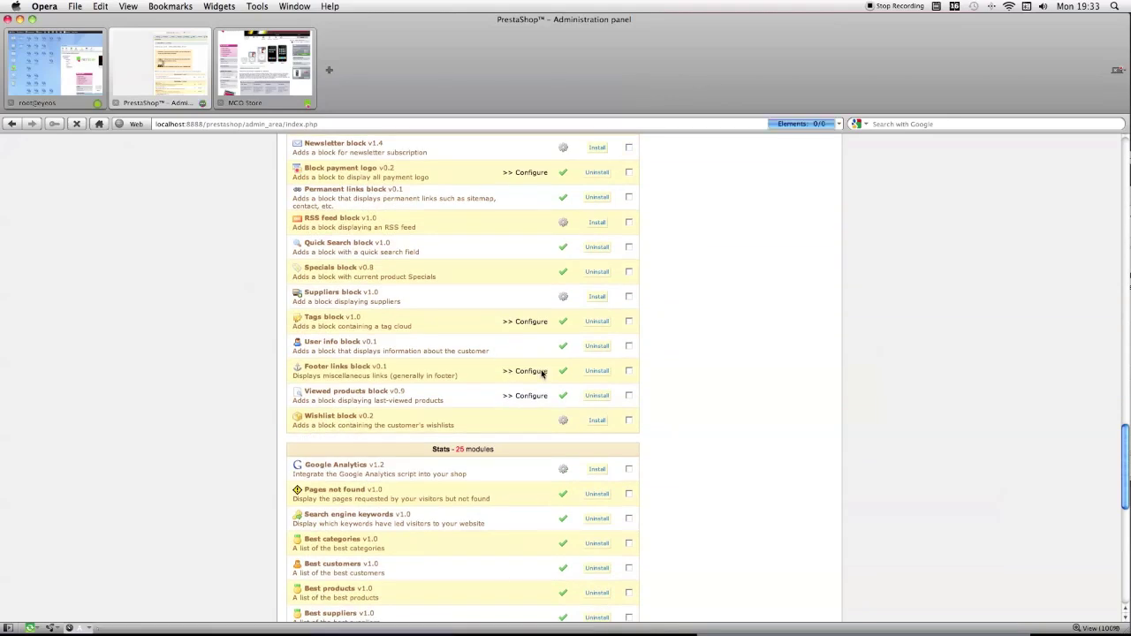
Step: Tick the Link test page in the footer links block, save, and return to the storefront
click(541, 373)
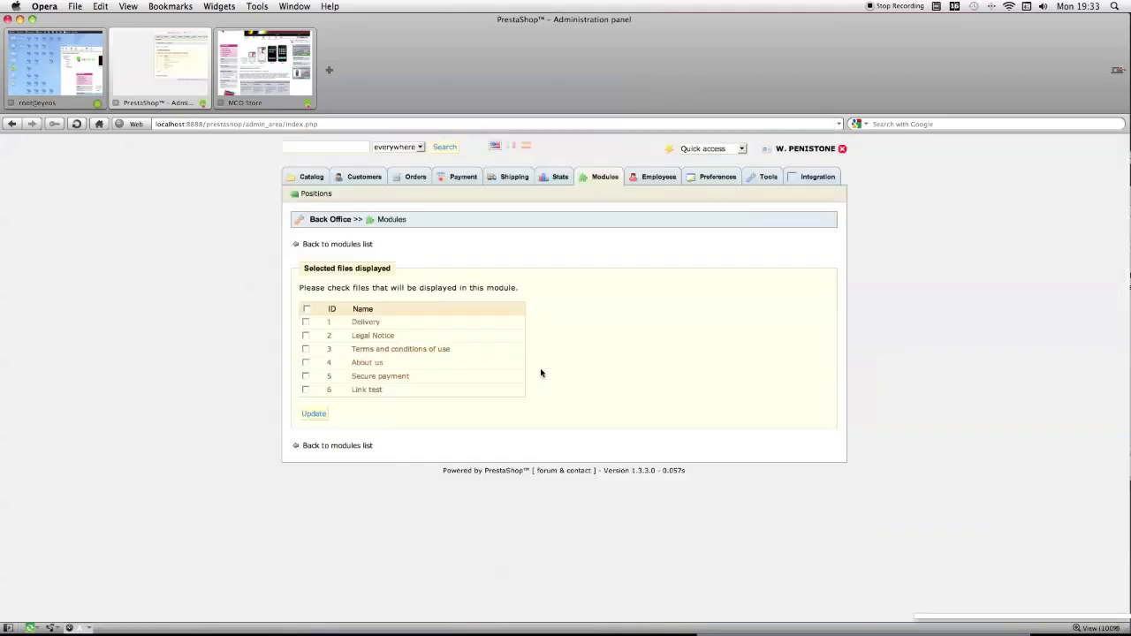
click(305, 390)
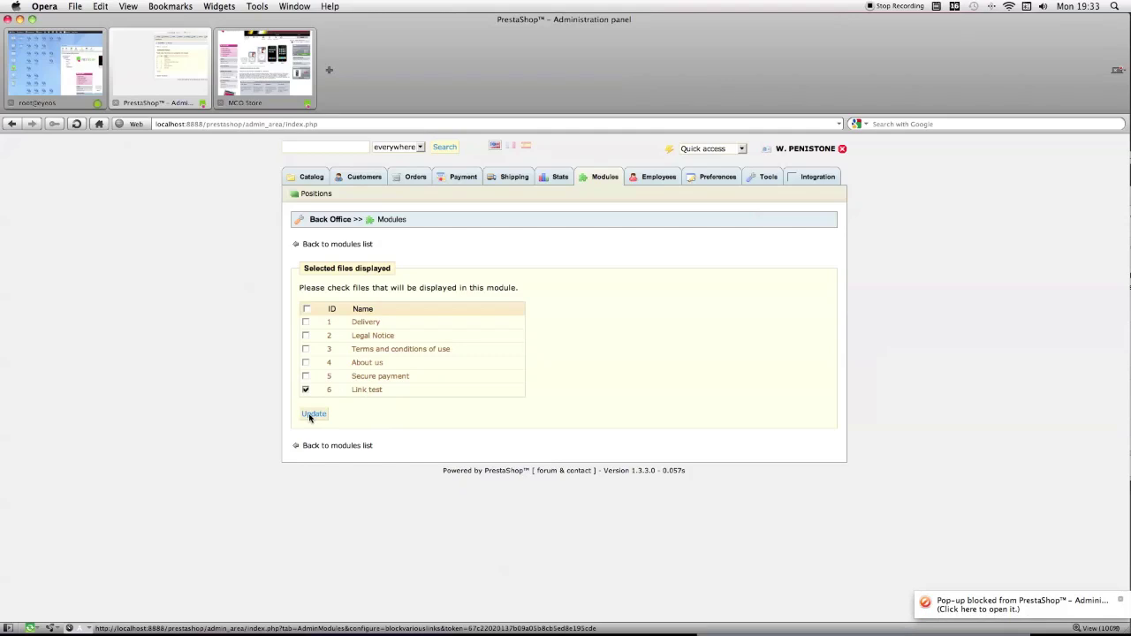
click(311, 414)
click(264, 64)
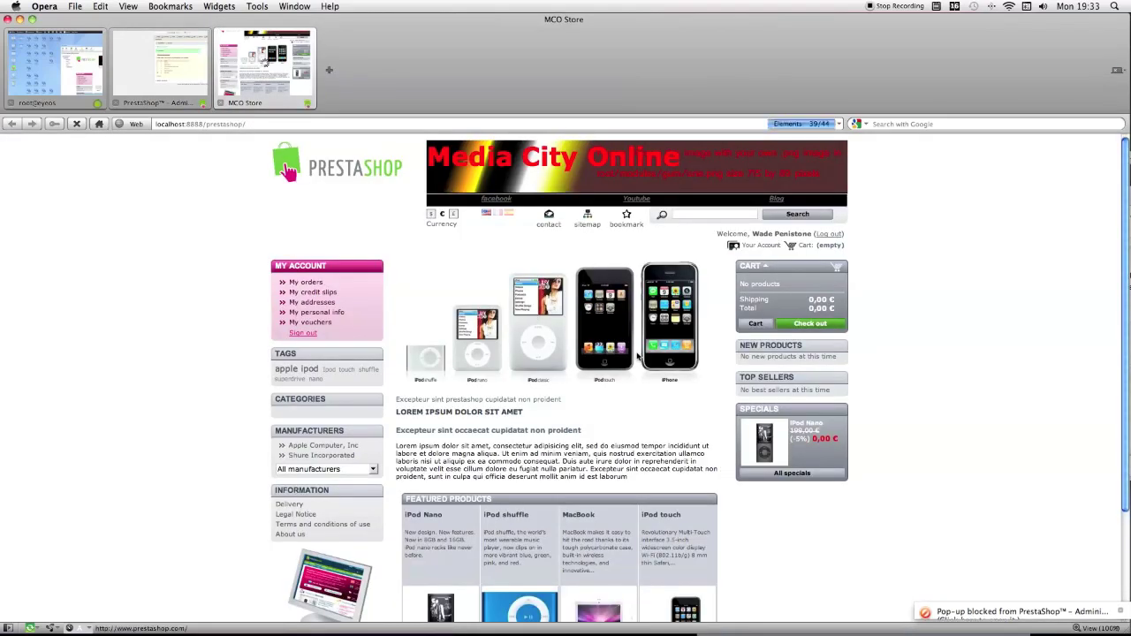
scroll(636, 354, down, 3)
scroll(636, 354, down, 1)
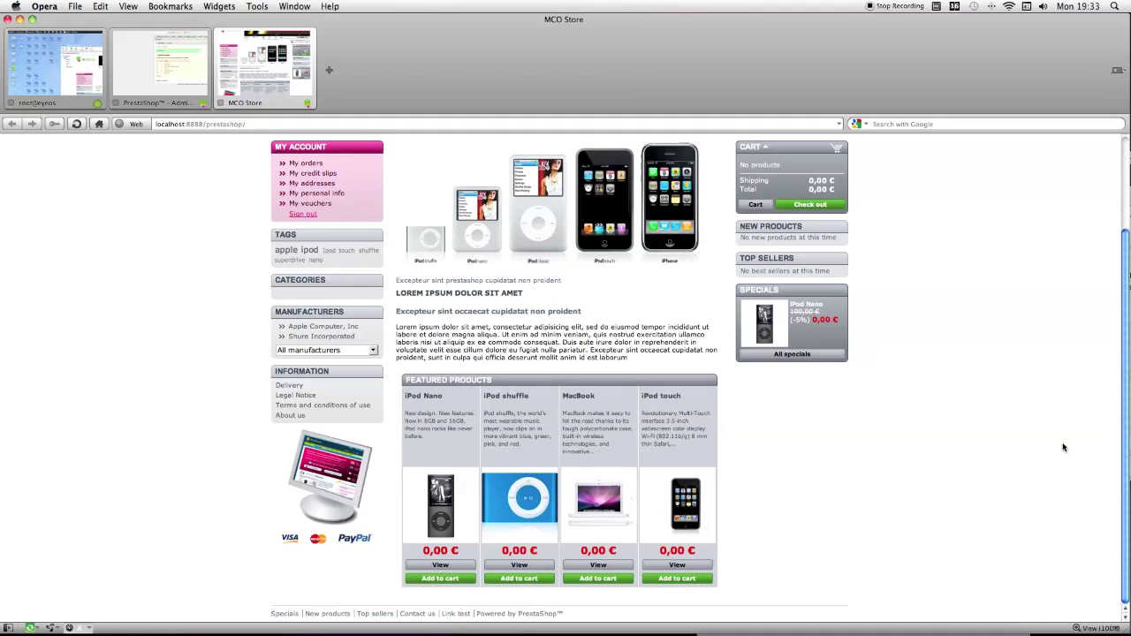
scroll(416, 263, up, 3)
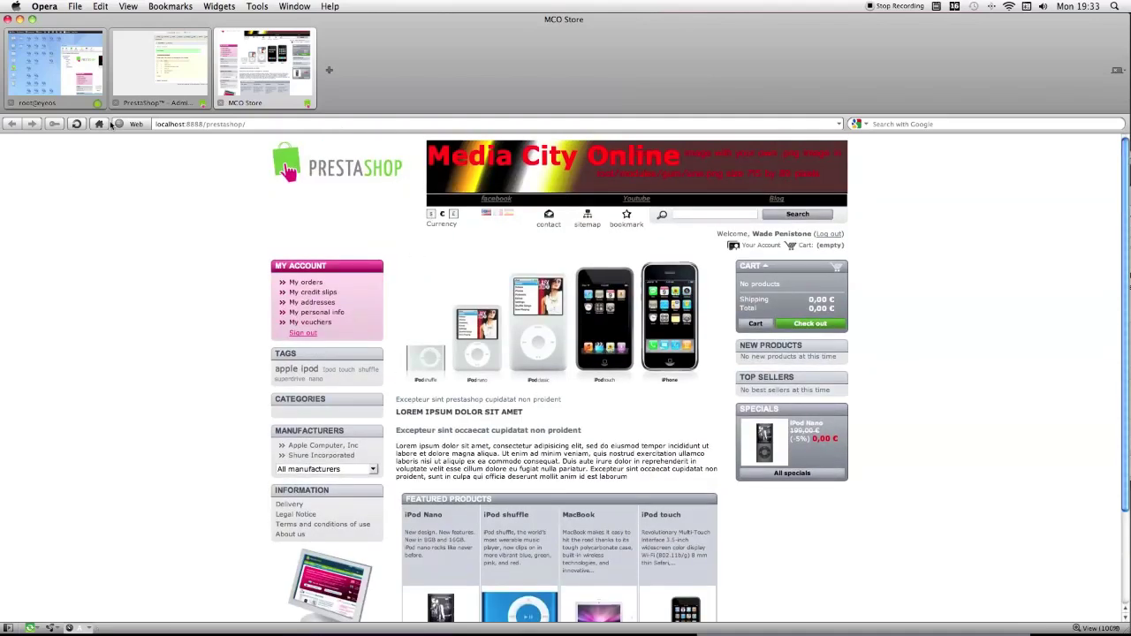